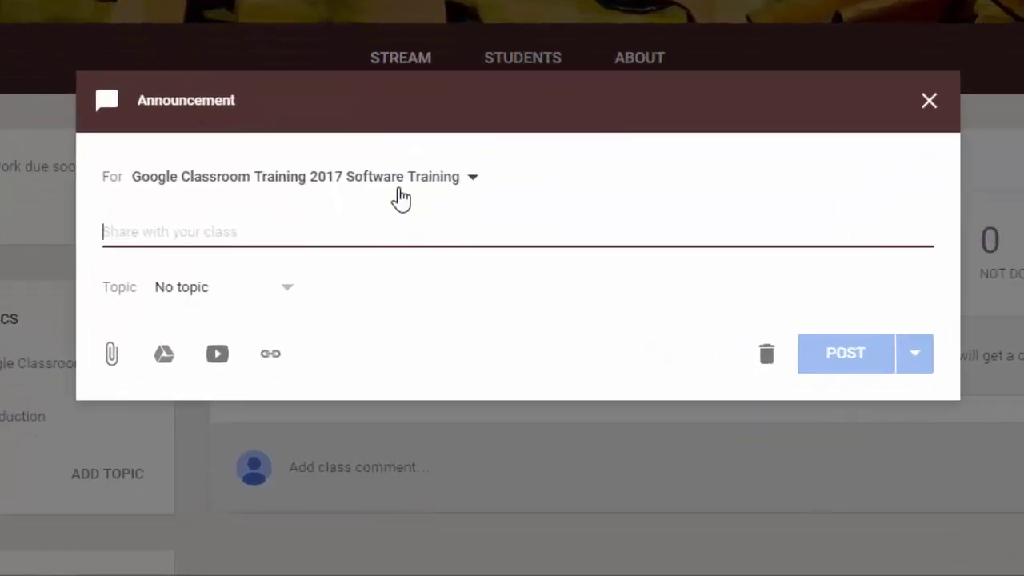
Schedule the Welcome announcement, keeping the date Jan 4, 2017 and time 8:00 AM
click(916, 356)
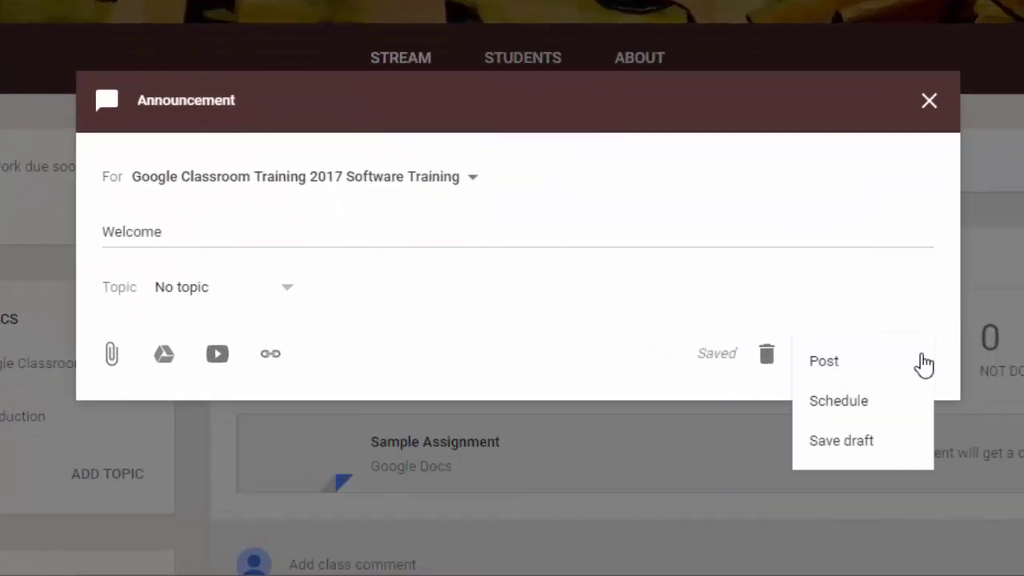
click(896, 402)
click(523, 210)
click(552, 136)
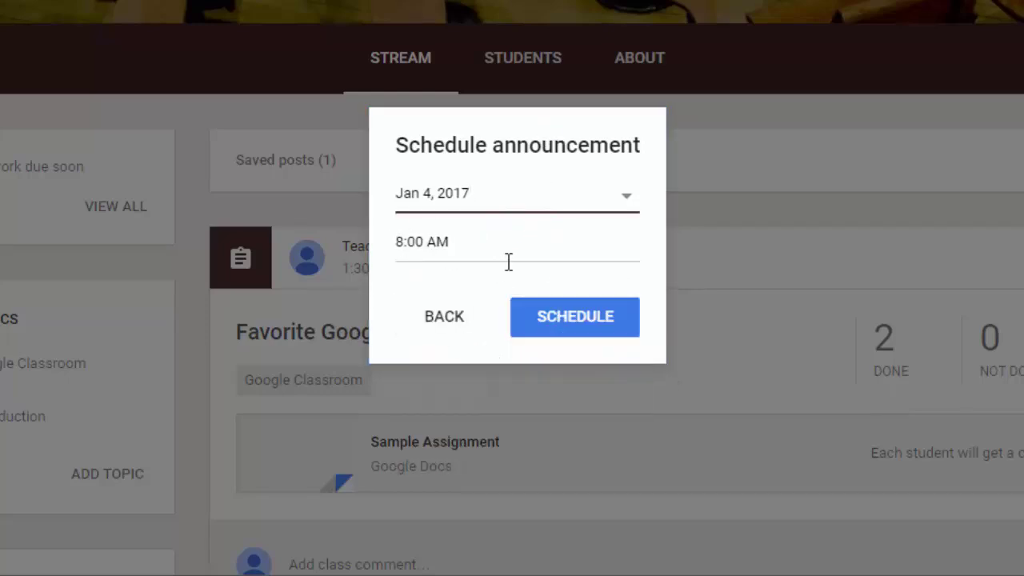
click(575, 315)
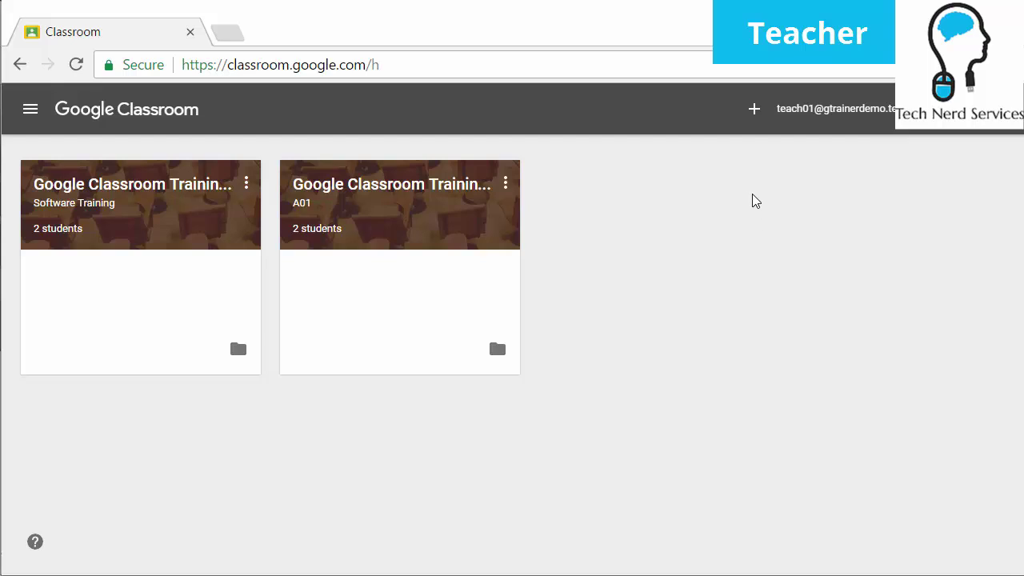
click(757, 110)
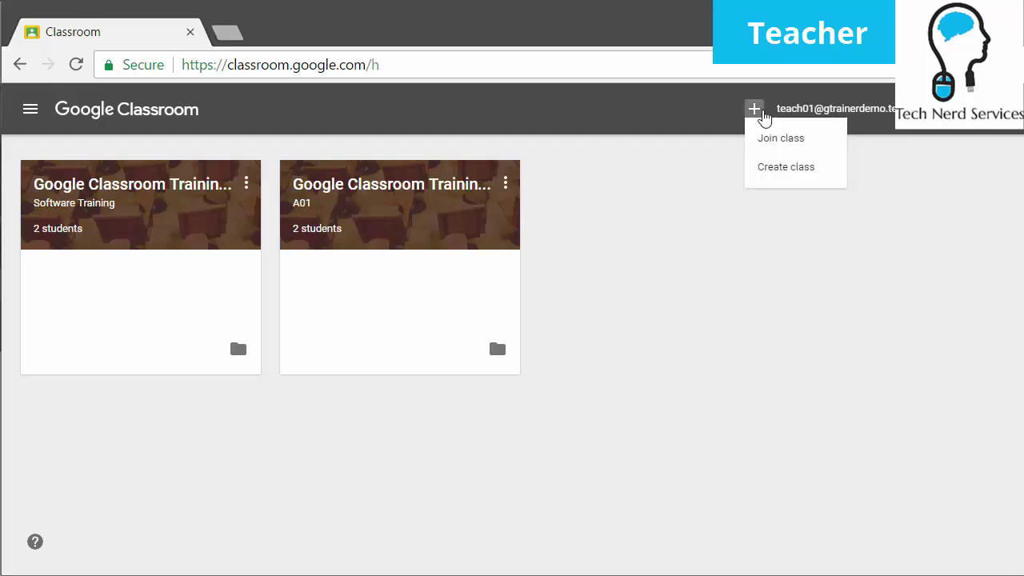
click(792, 170)
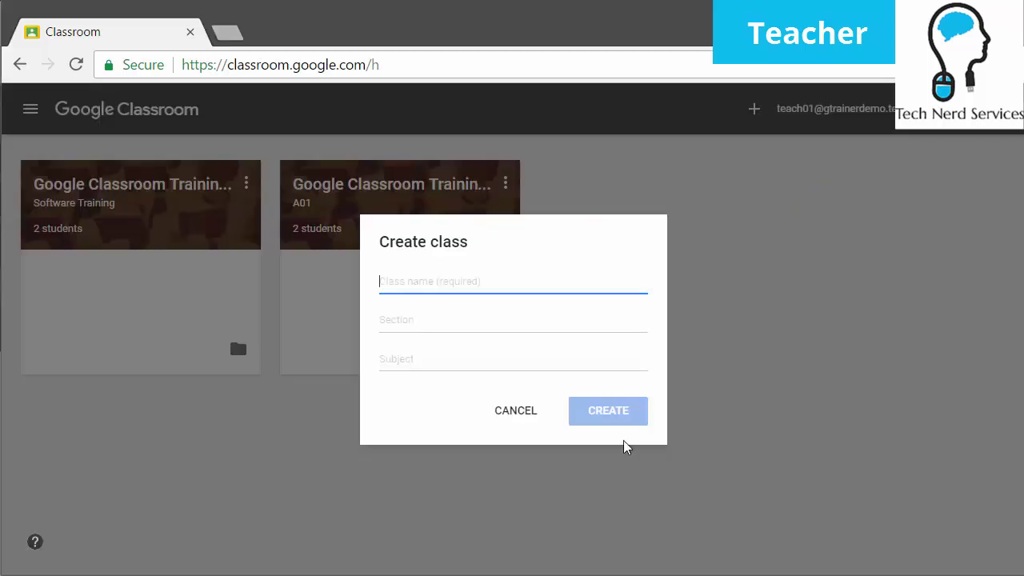
click(442, 366)
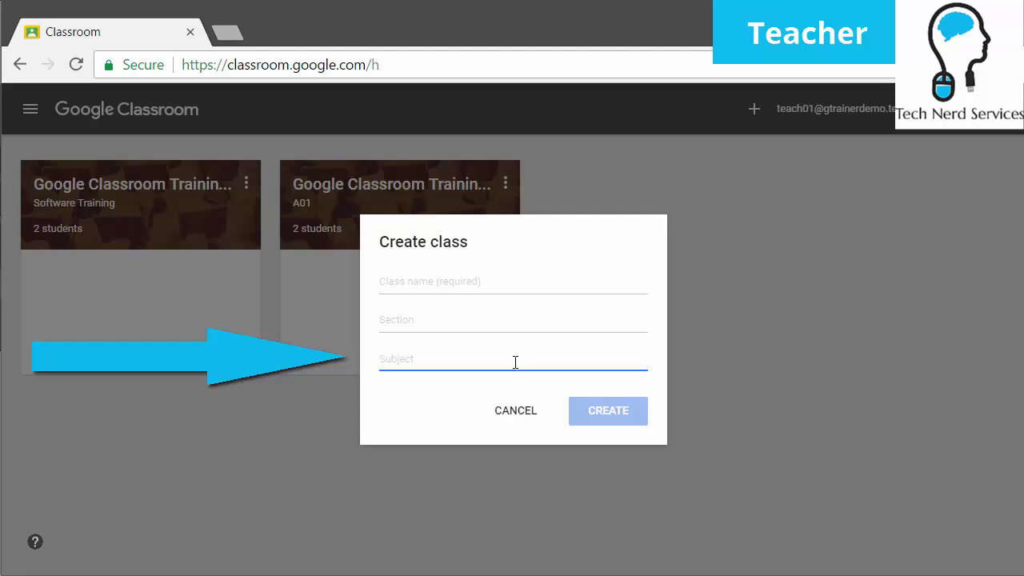
click(528, 412)
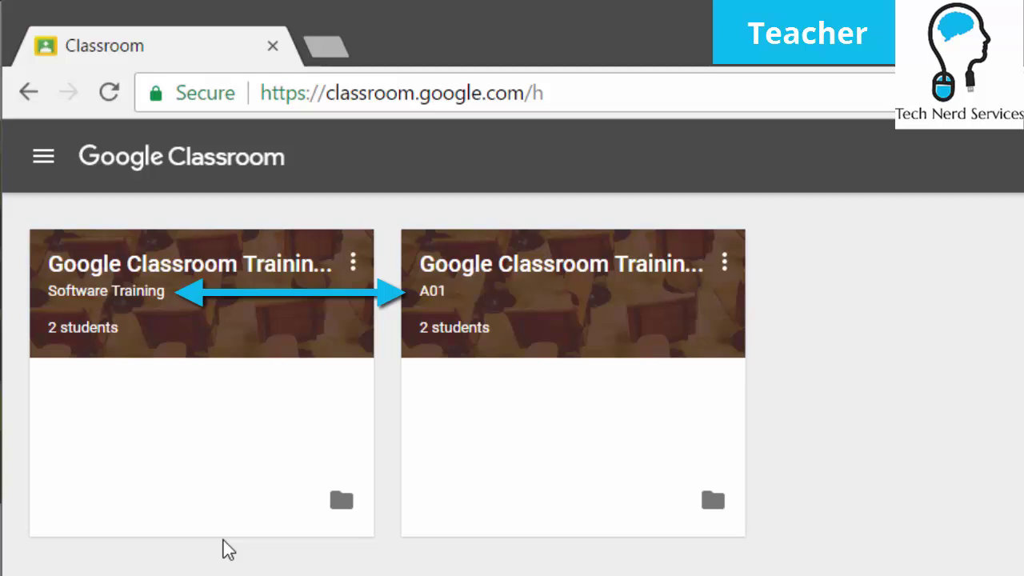
Open the Software Training class and view its Students roster
click(210, 281)
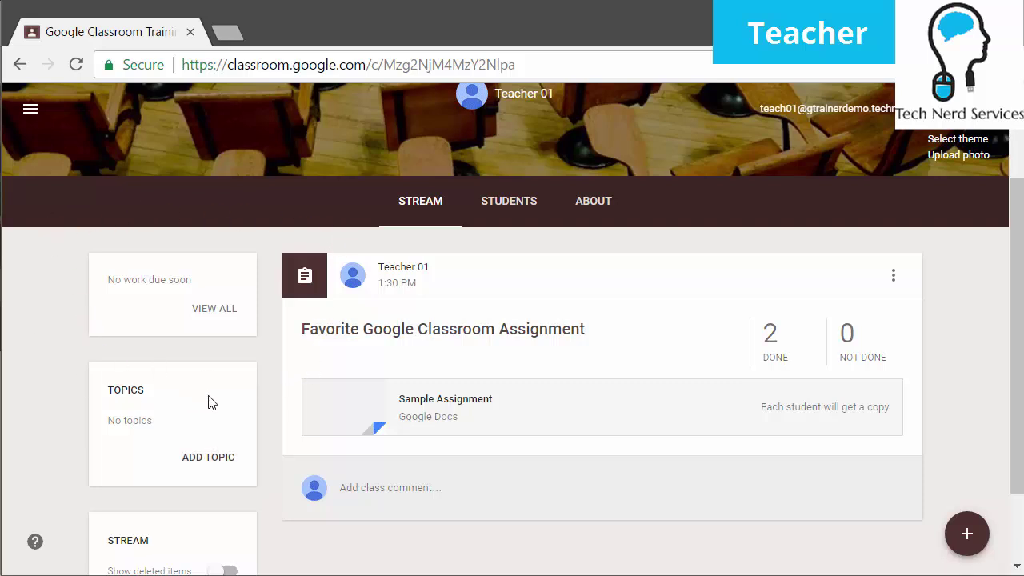
scroll(216, 392, down, 2)
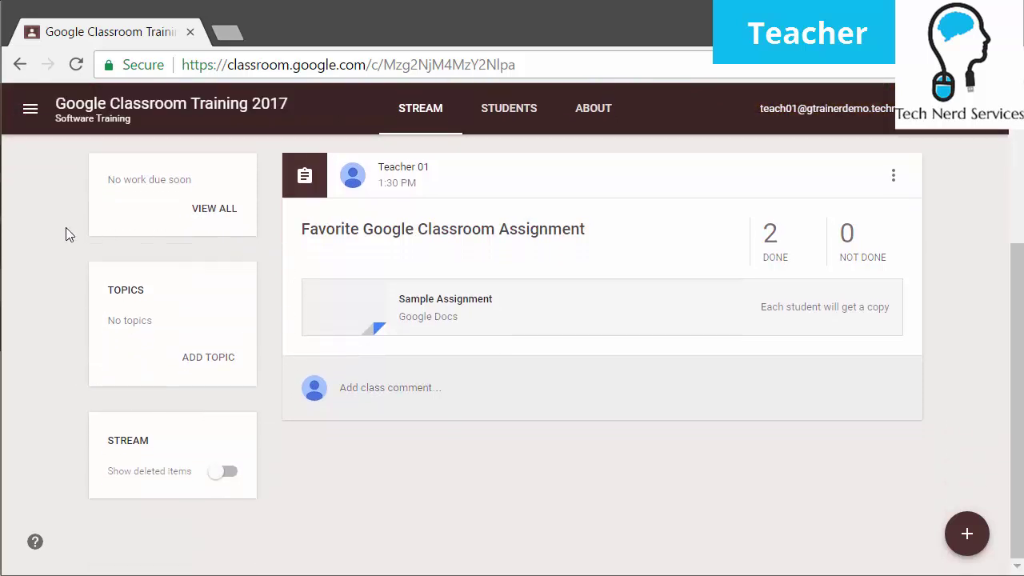
scroll(278, 416, up, 2)
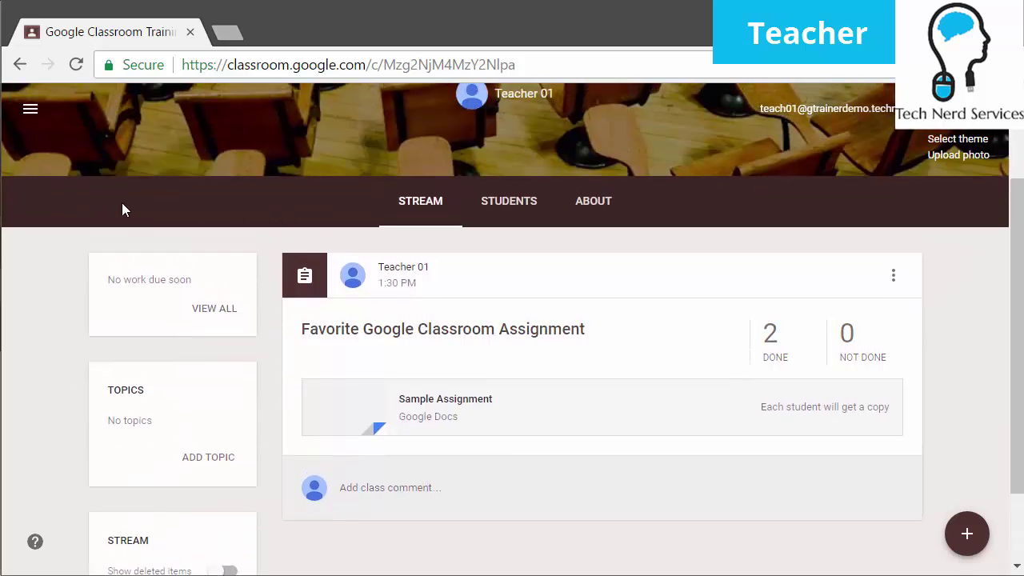
click(542, 208)
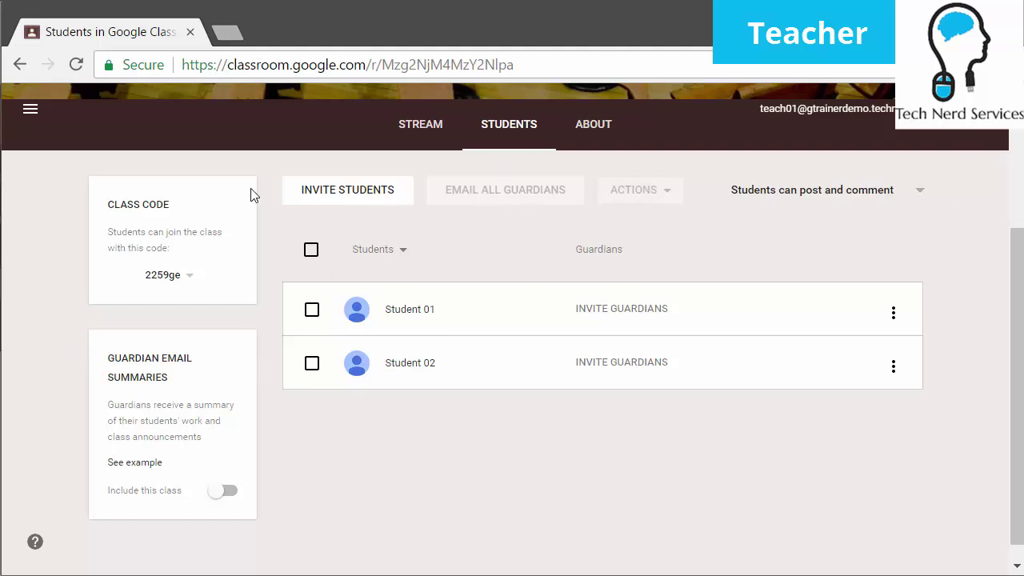
Review the class code options without resetting or disabling it, then return to the Stream
click(192, 278)
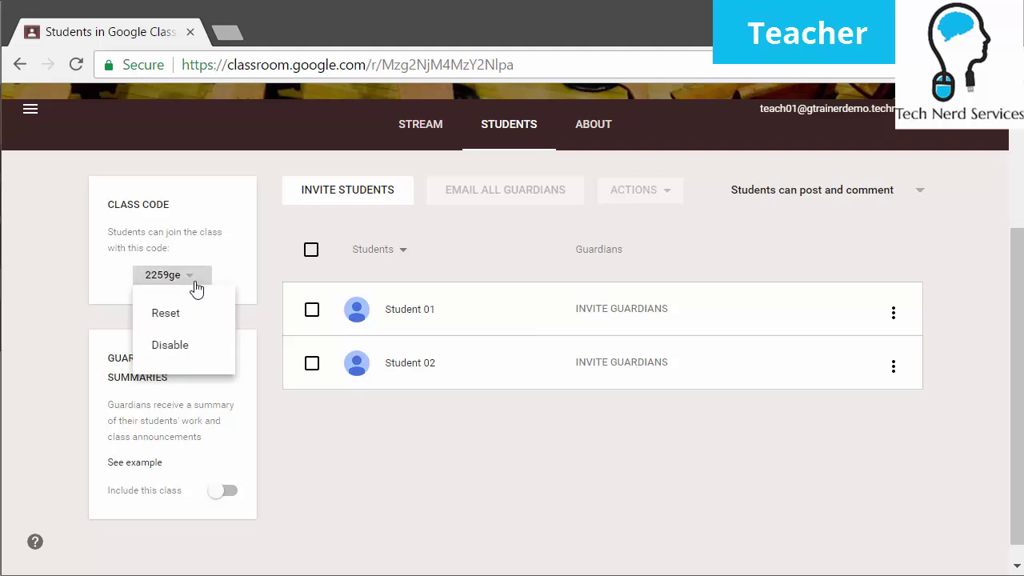
click(312, 468)
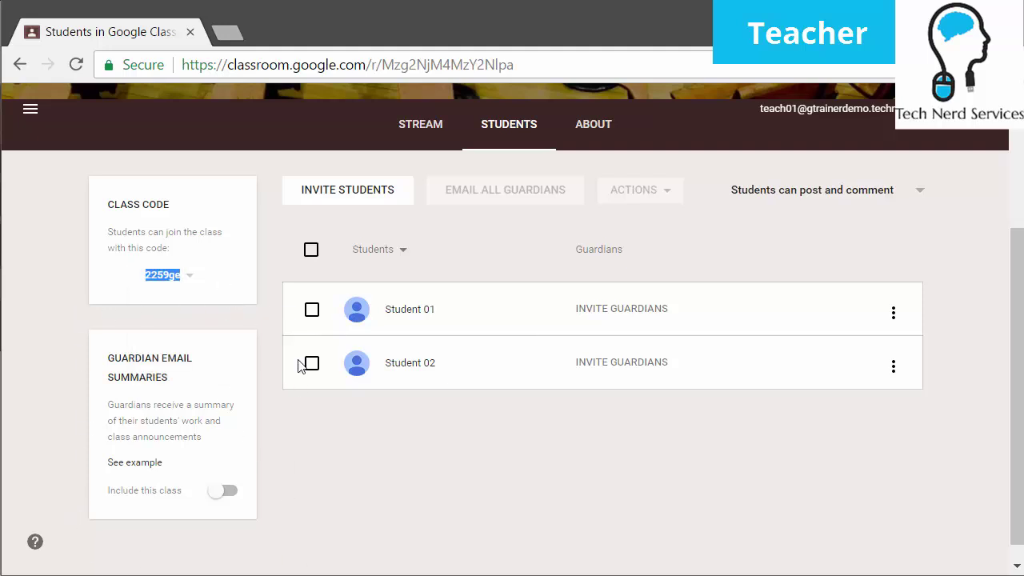
click(73, 329)
click(414, 137)
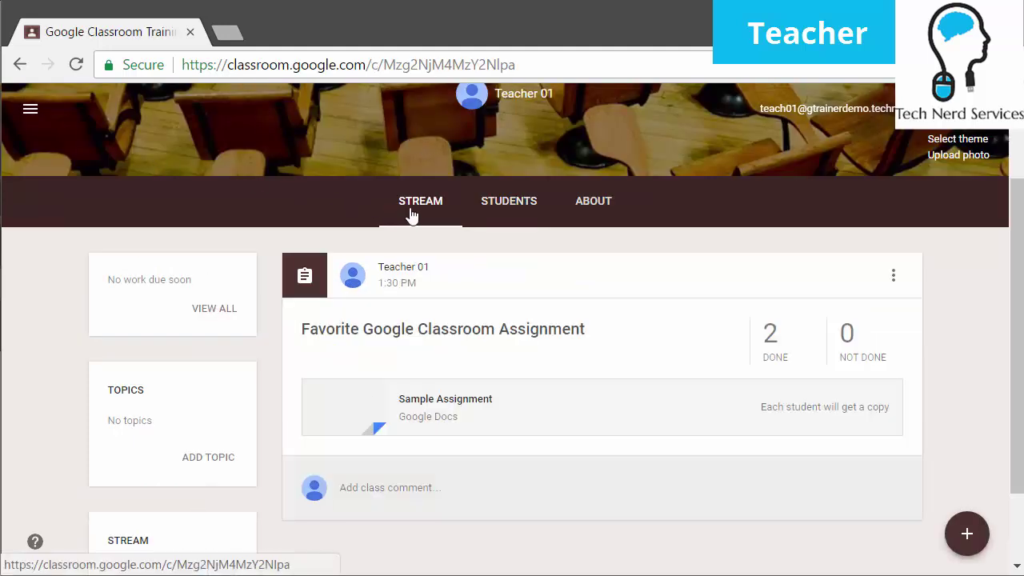
scroll(222, 211, down, 1)
scroll(222, 211, down, 3)
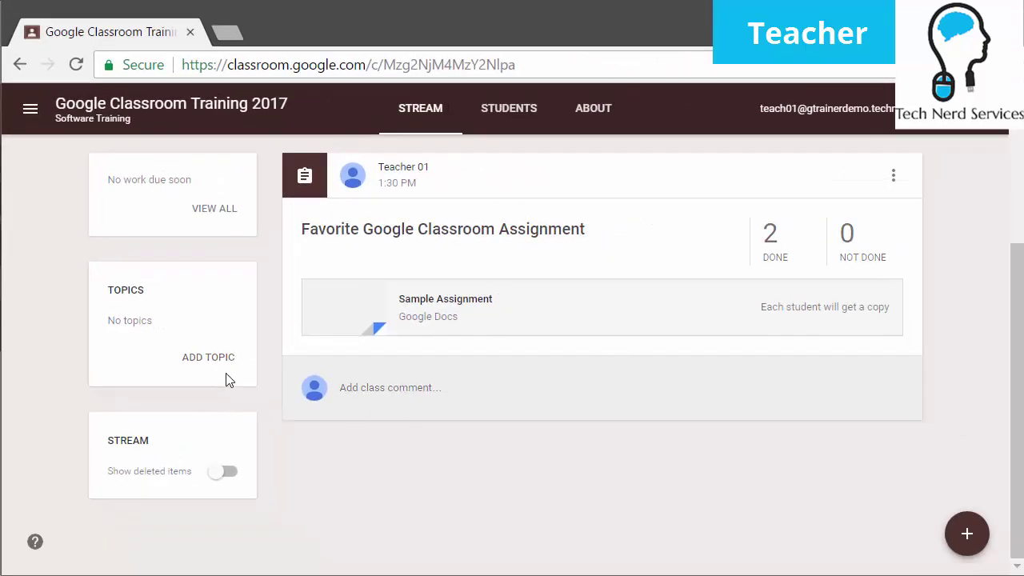
Create the Introduction topic, then the Google Classroom topic
click(221, 360)
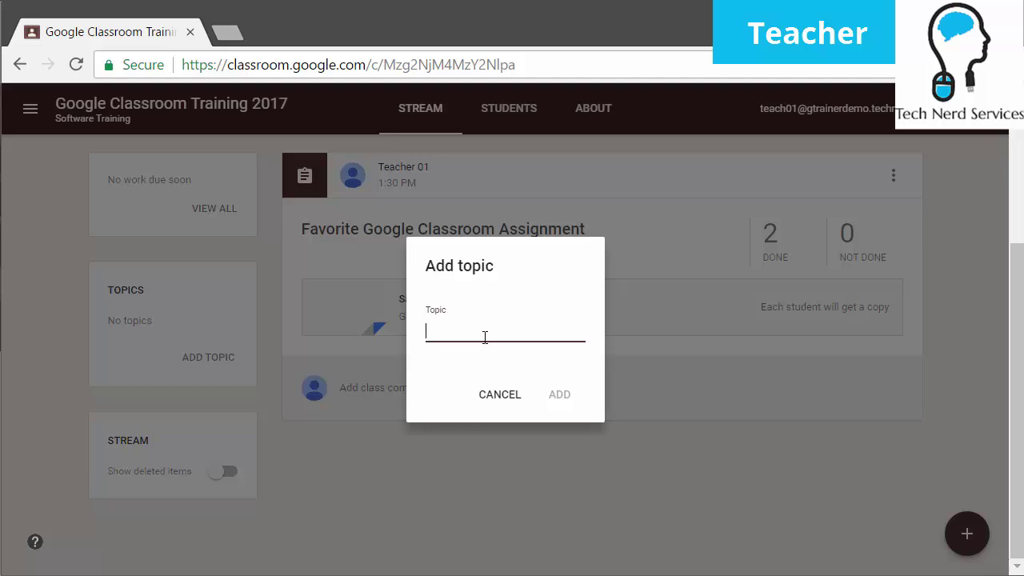
text(Introduction)
click(558, 404)
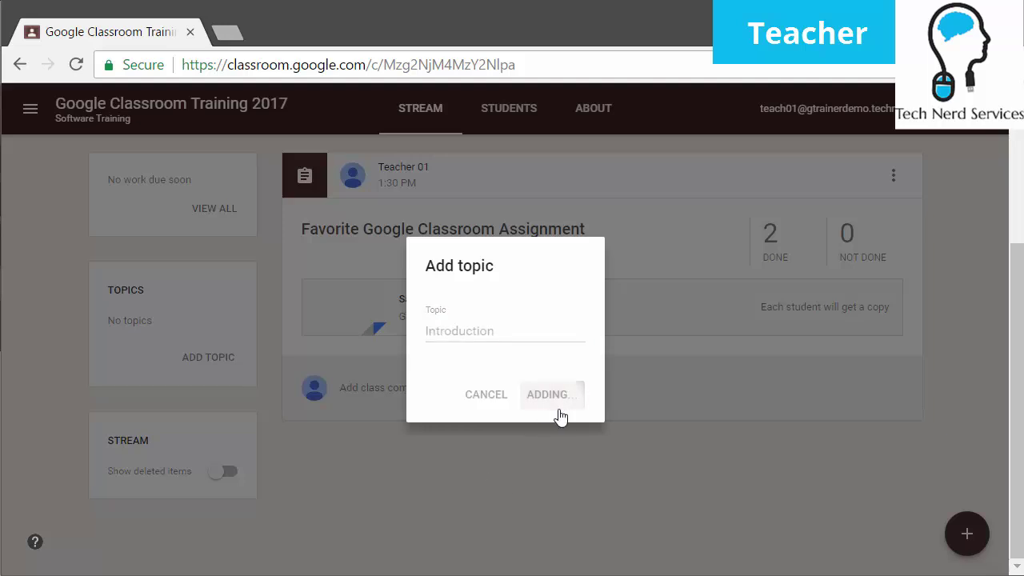
click(208, 364)
text(Google Classroom)
key(Return)
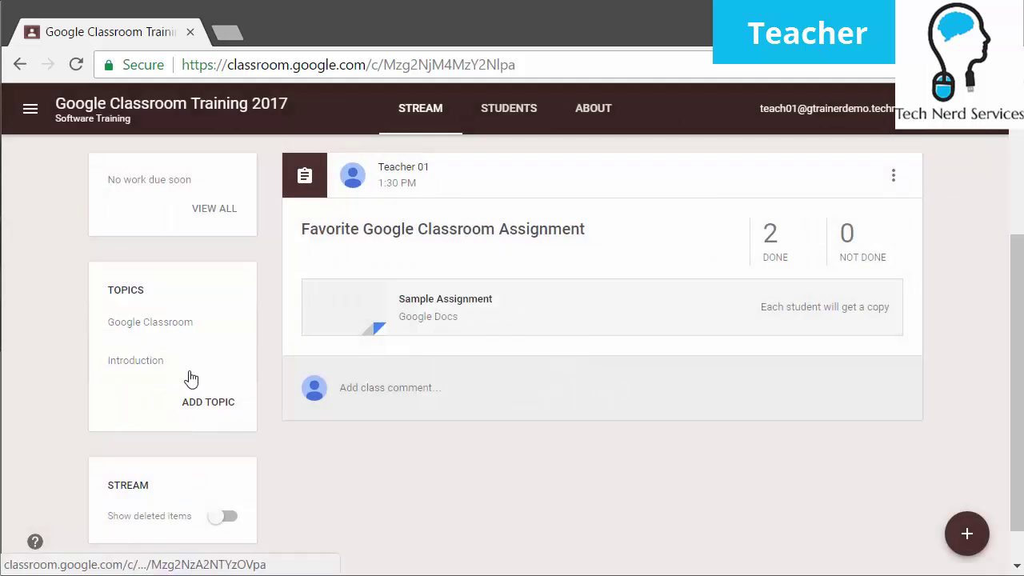
View the Google Classroom topic's posts, then go back to the class stream
scroll(461, 490, up, 3)
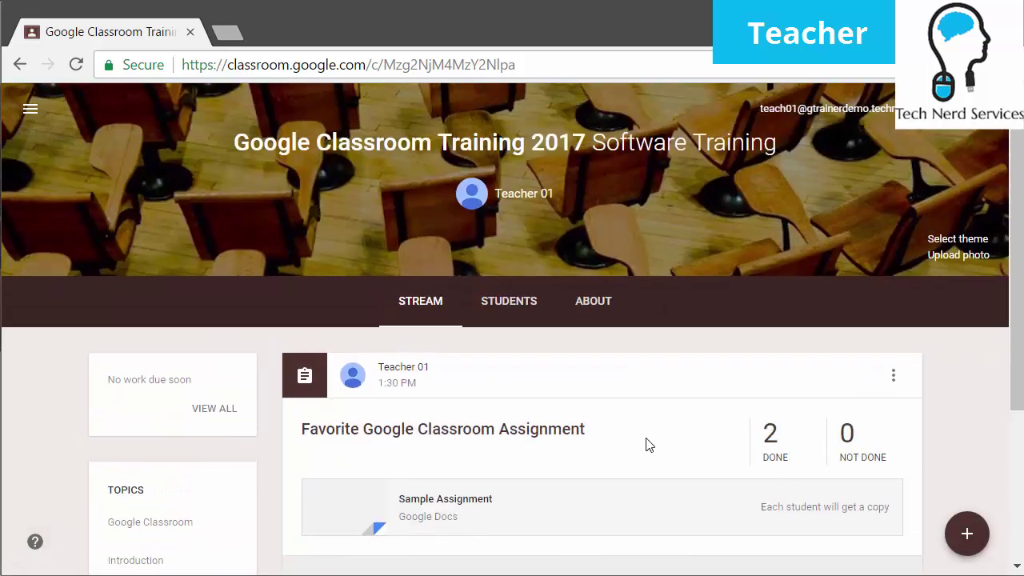
scroll(693, 456, down, 1)
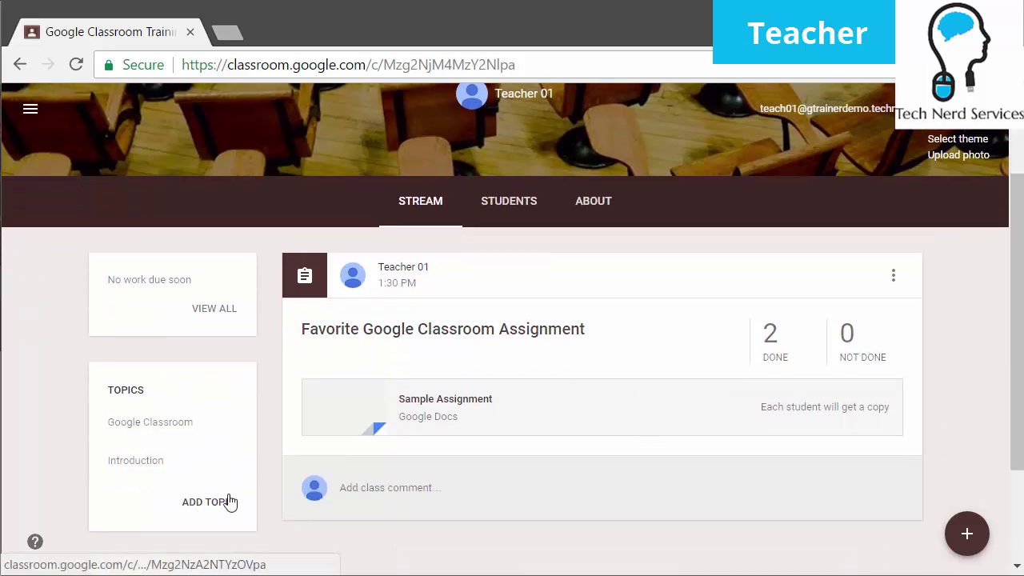
scroll(386, 492, down, 1)
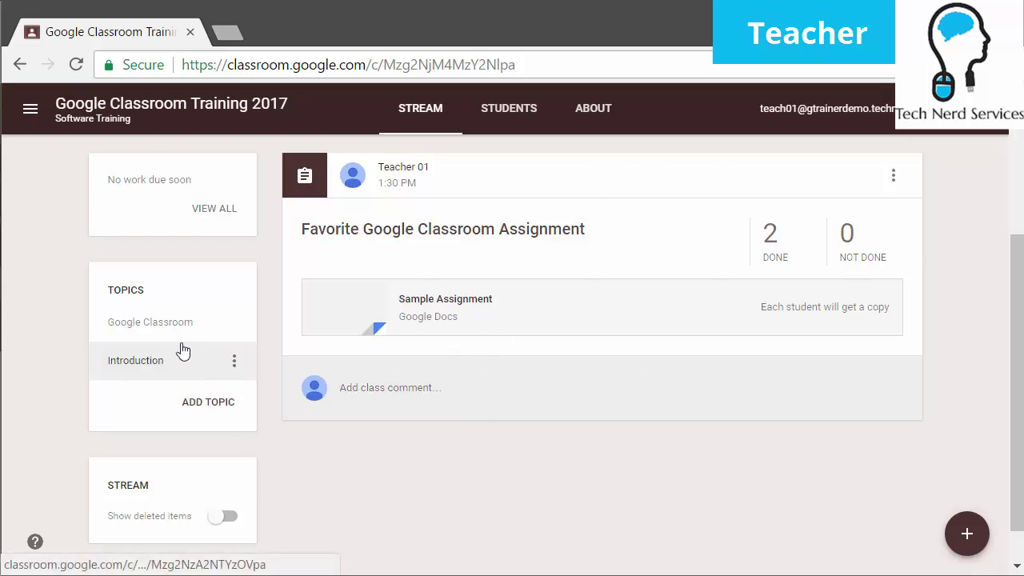
click(151, 323)
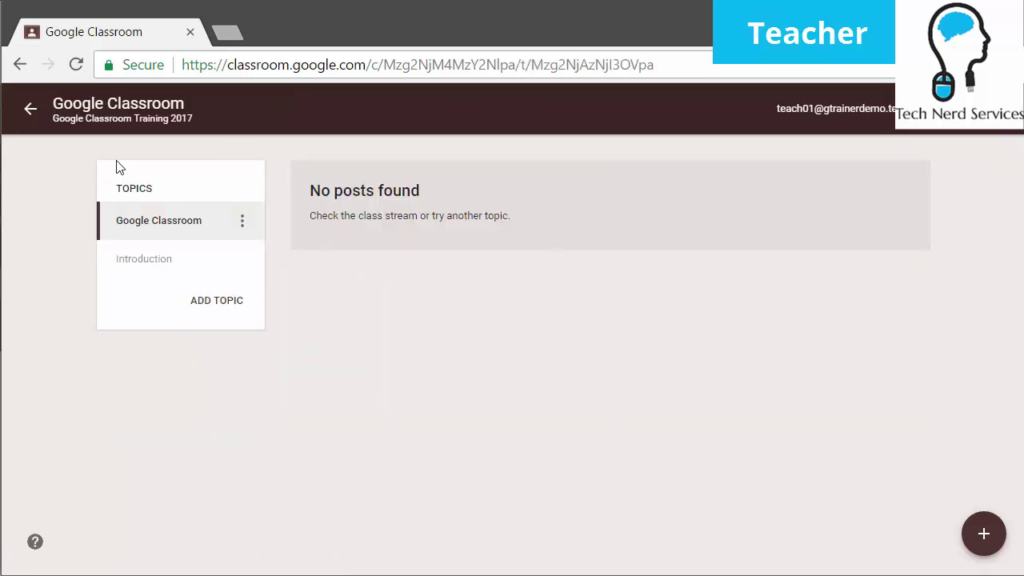
click(30, 108)
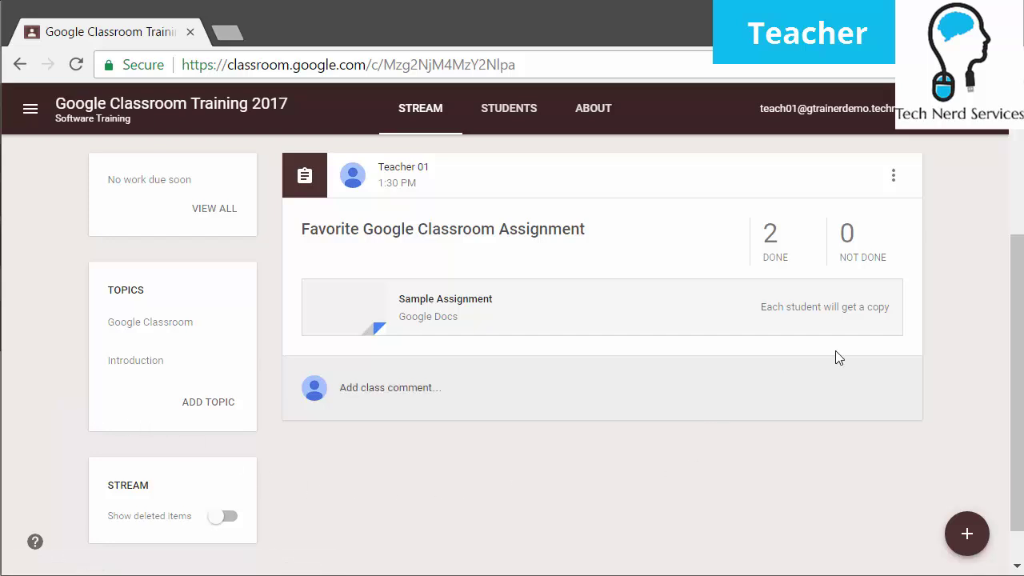
scroll(883, 320, up, 2)
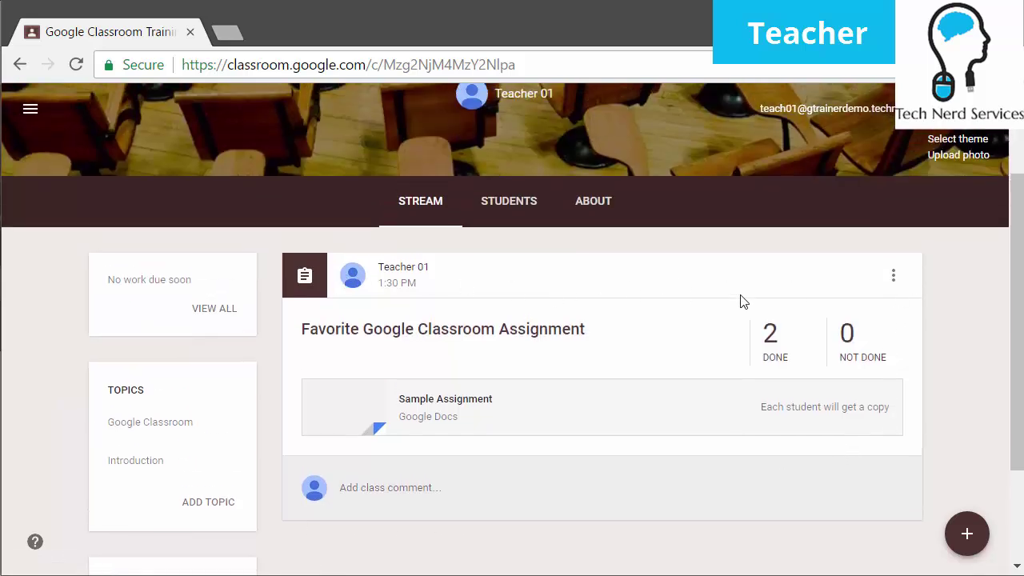
Tag the Favorite Google Classroom Assignment with the Google Classroom topic, save, and open that topic
click(893, 278)
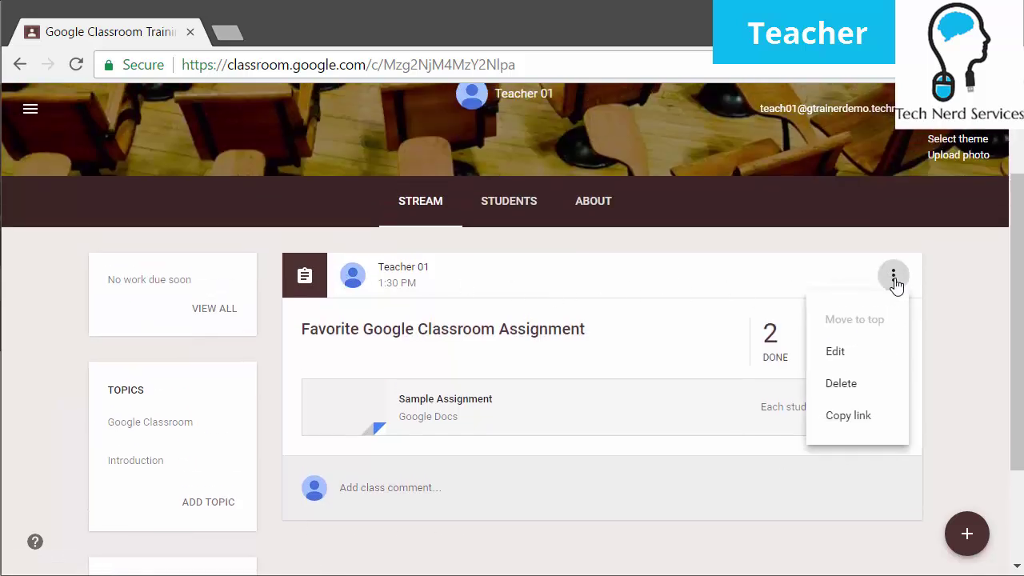
click(869, 362)
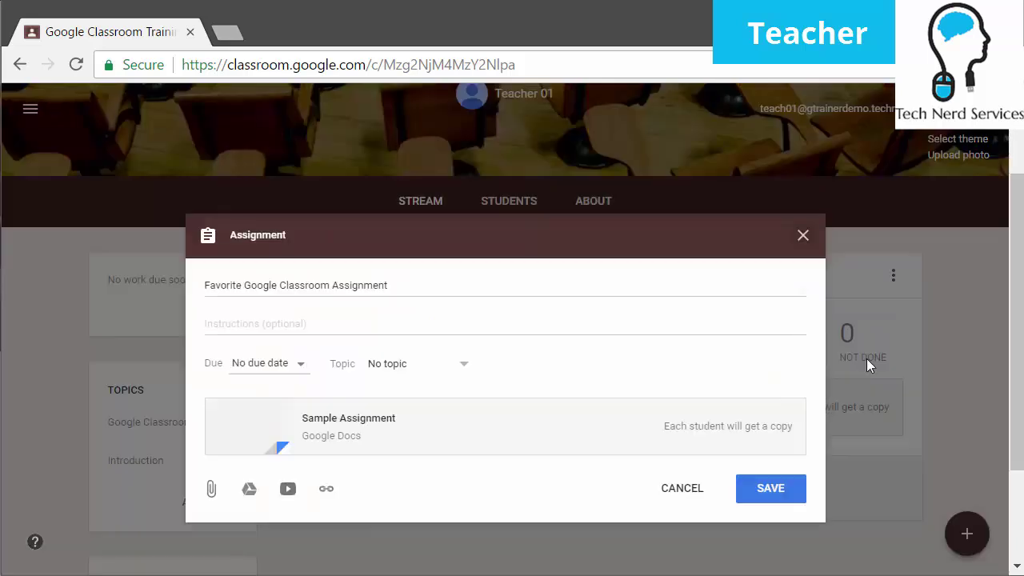
click(426, 366)
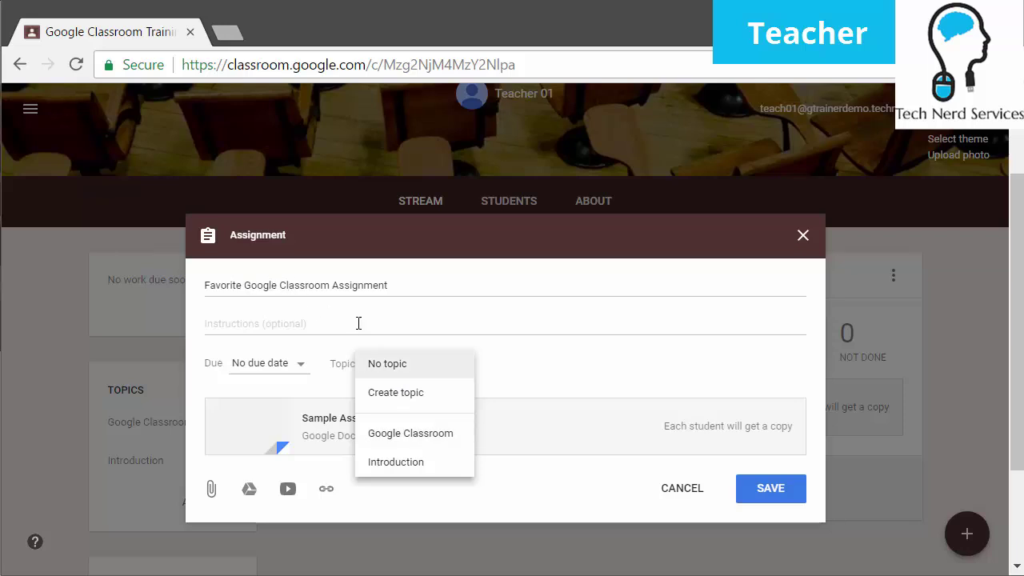
click(433, 446)
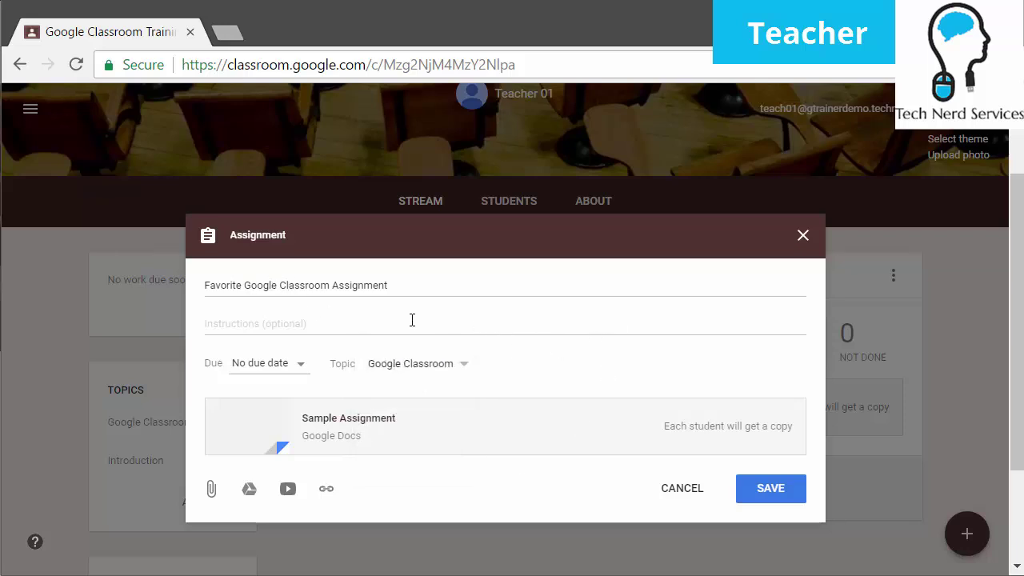
click(417, 365)
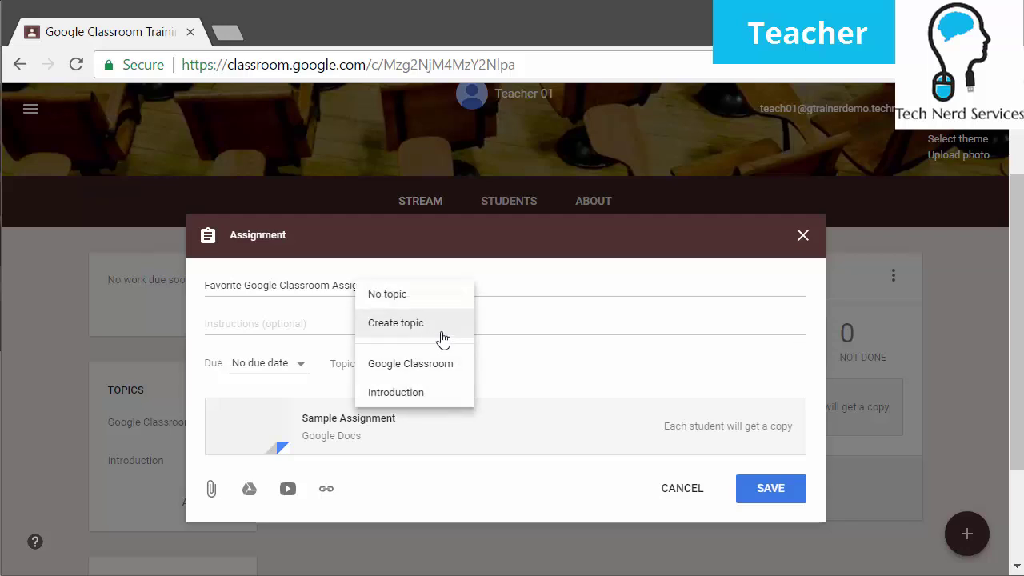
click(449, 368)
click(770, 488)
scroll(752, 475, down, 2)
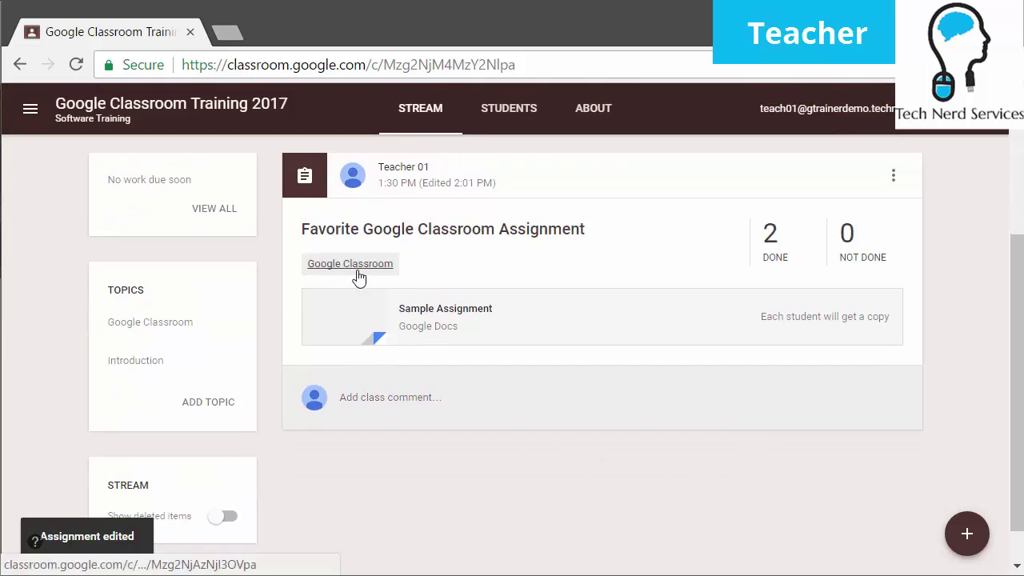
click(126, 324)
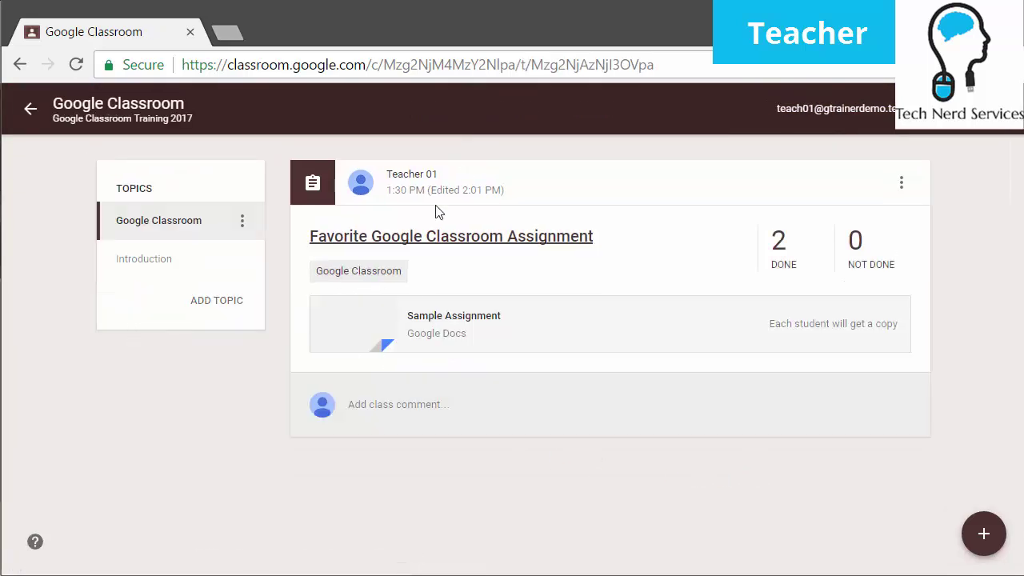
Check the empty Introduction topic, then return to the Software Training stream
click(164, 264)
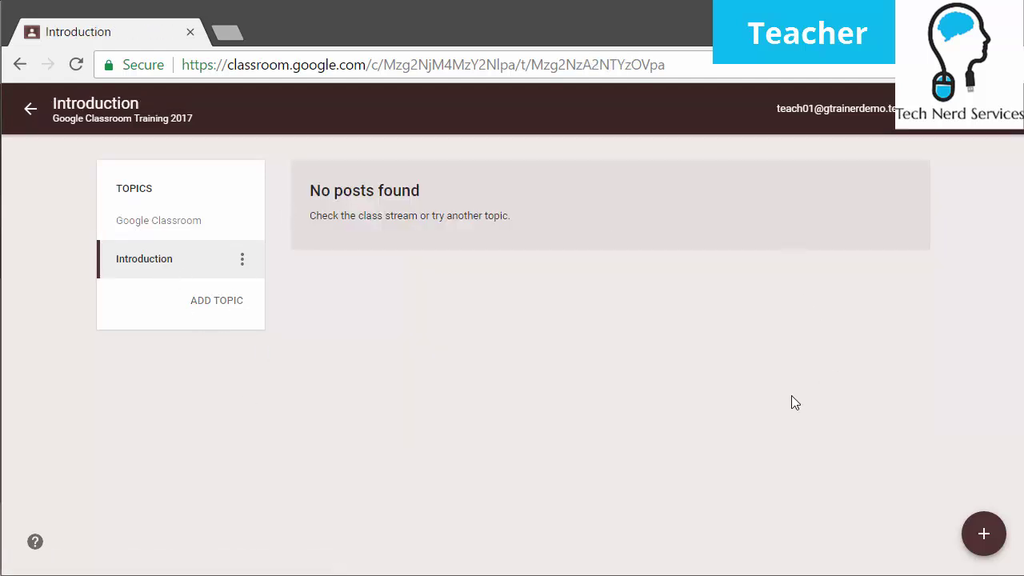
click(31, 109)
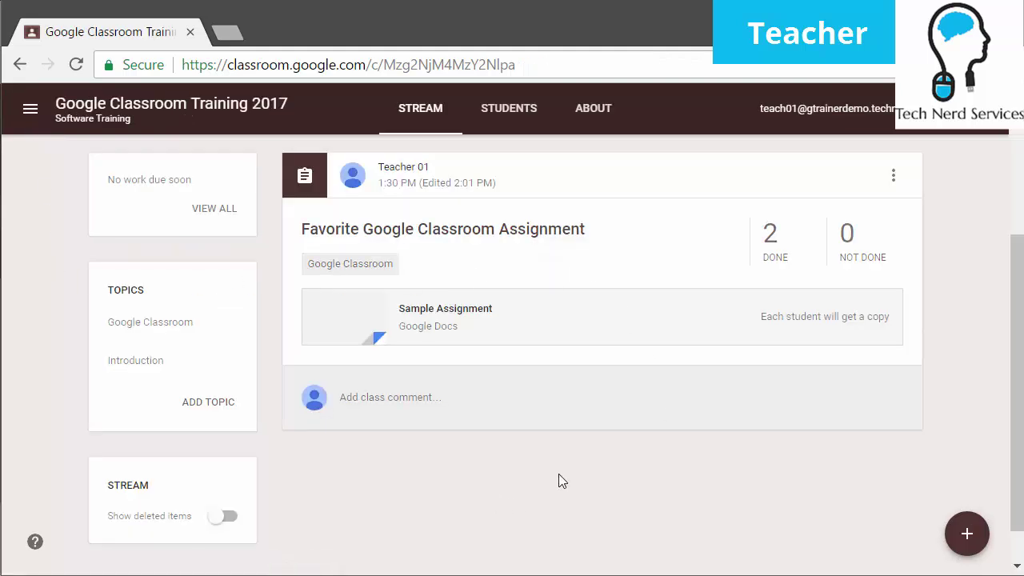
scroll(558, 472, up, 2)
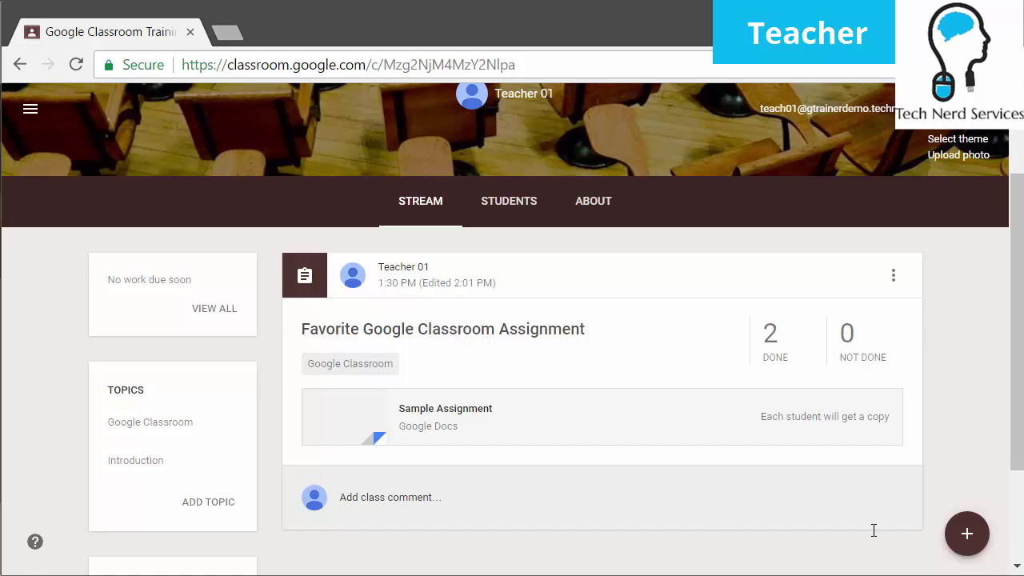
Create a new announcement reading 'Welcome' and pick Schedule from the post options
mouse_move(967, 544)
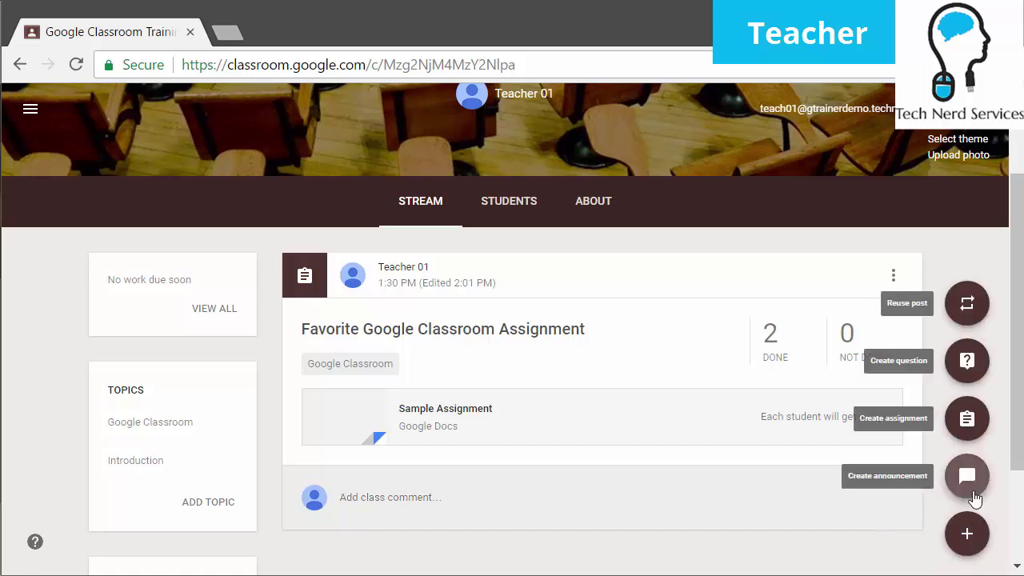
click(967, 477)
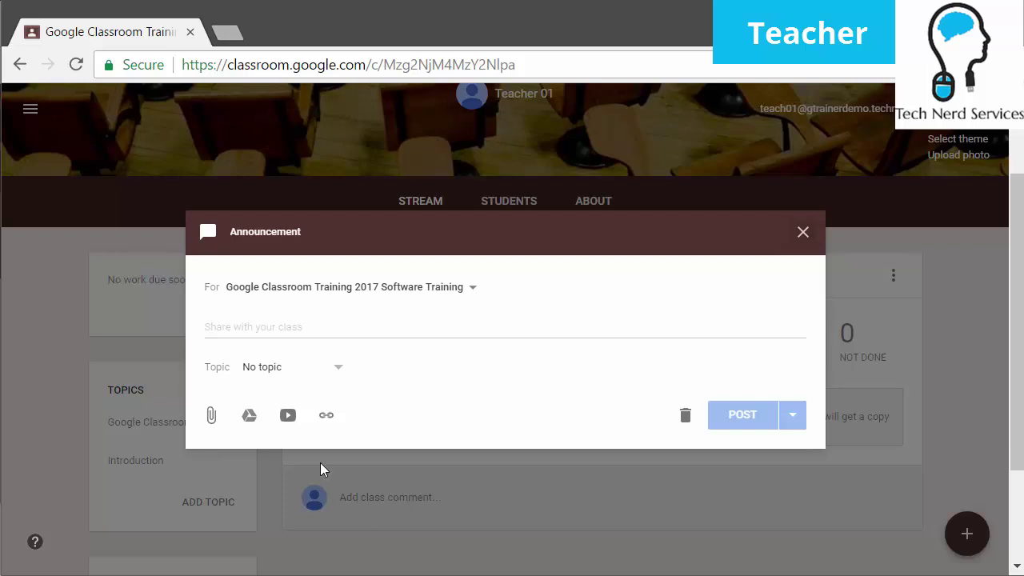
click(337, 324)
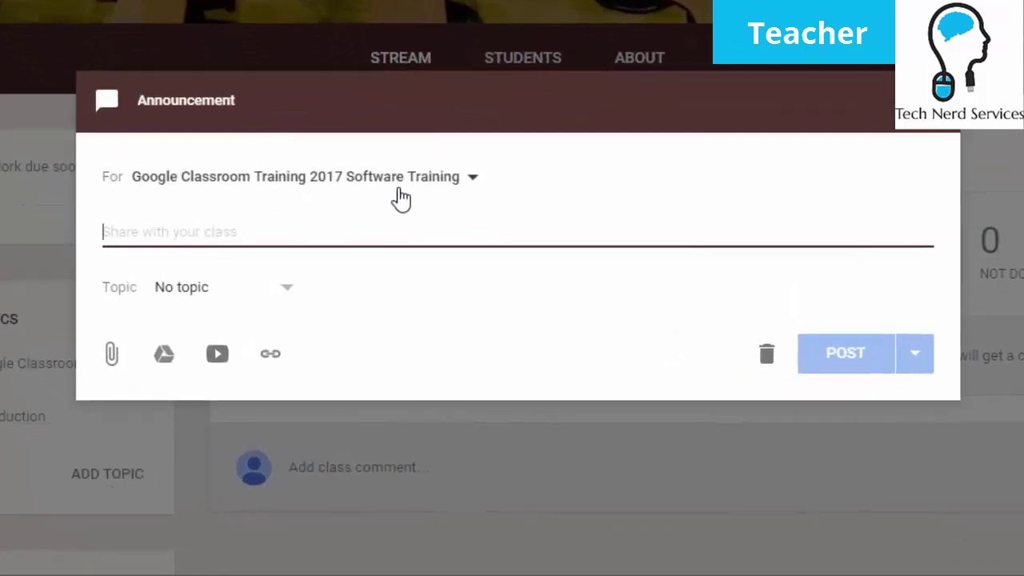
text(Welcome)
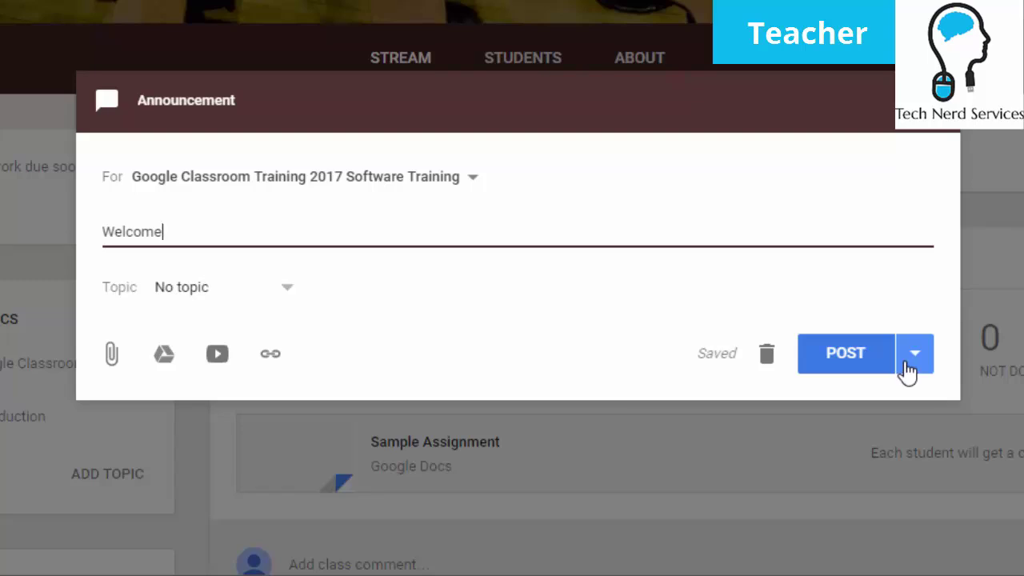
click(916, 360)
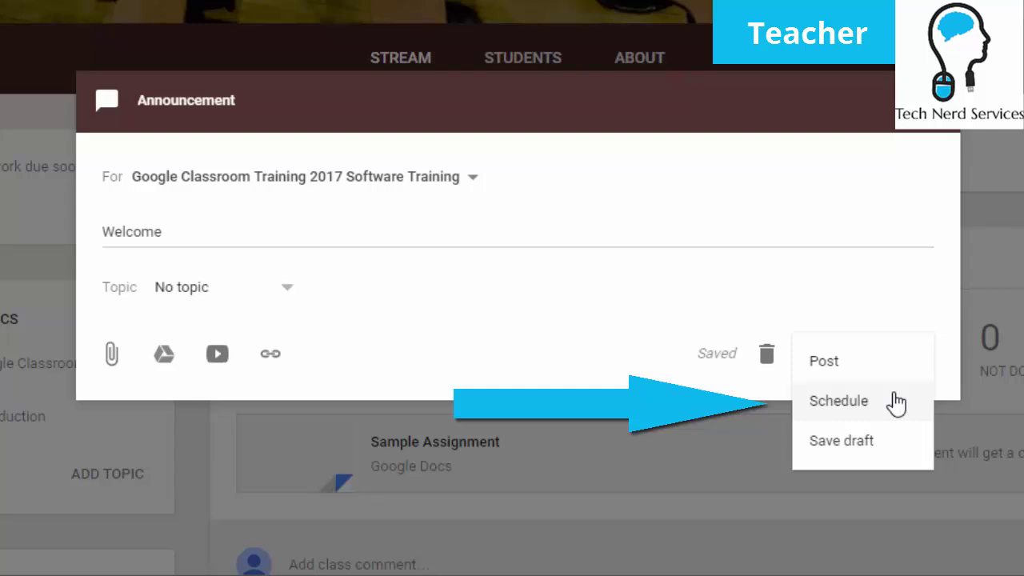
click(896, 402)
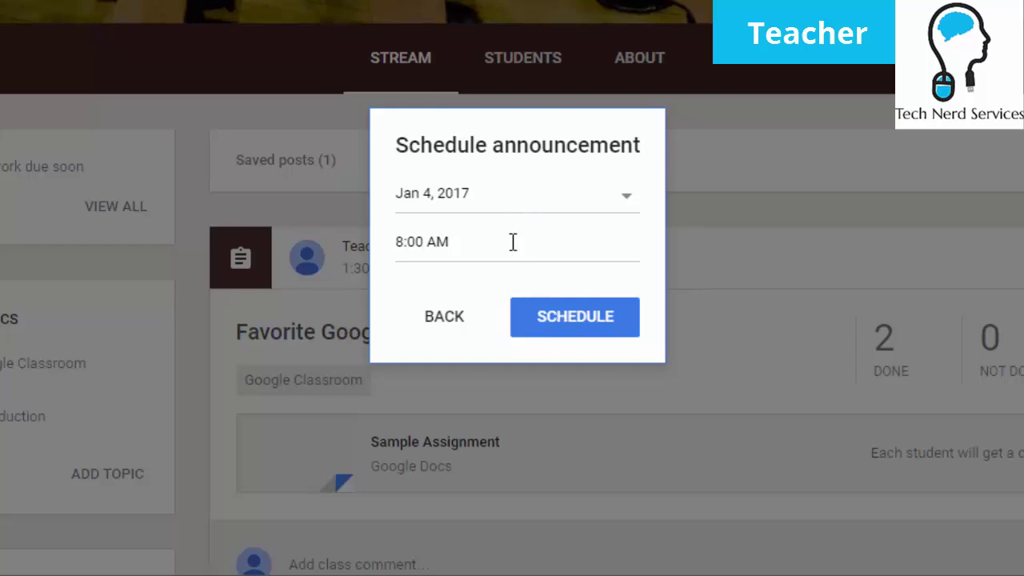
Keep Jan 4, 2017 at 8:00 AM in the Schedule dialog and confirm it
click(537, 207)
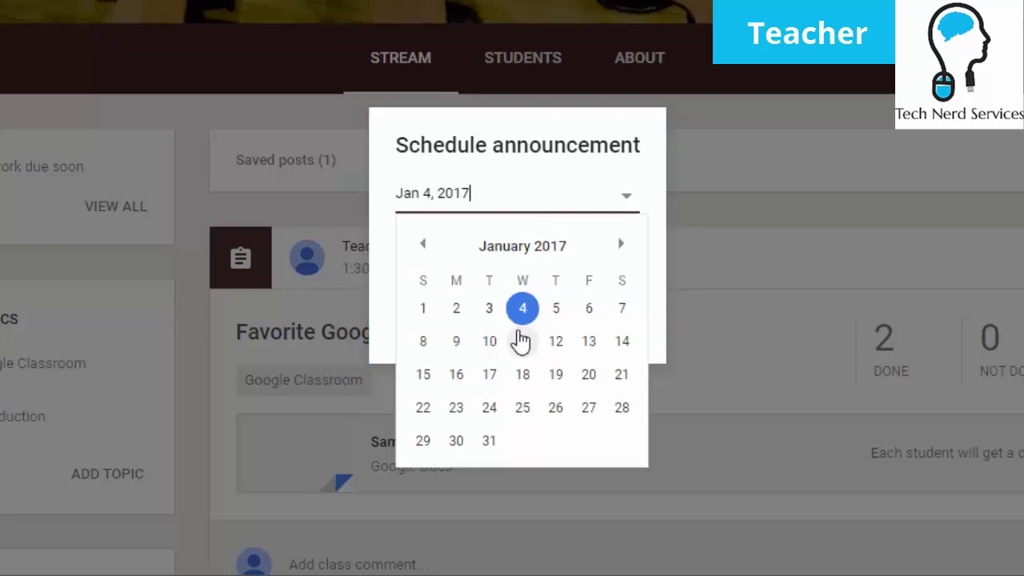
click(551, 137)
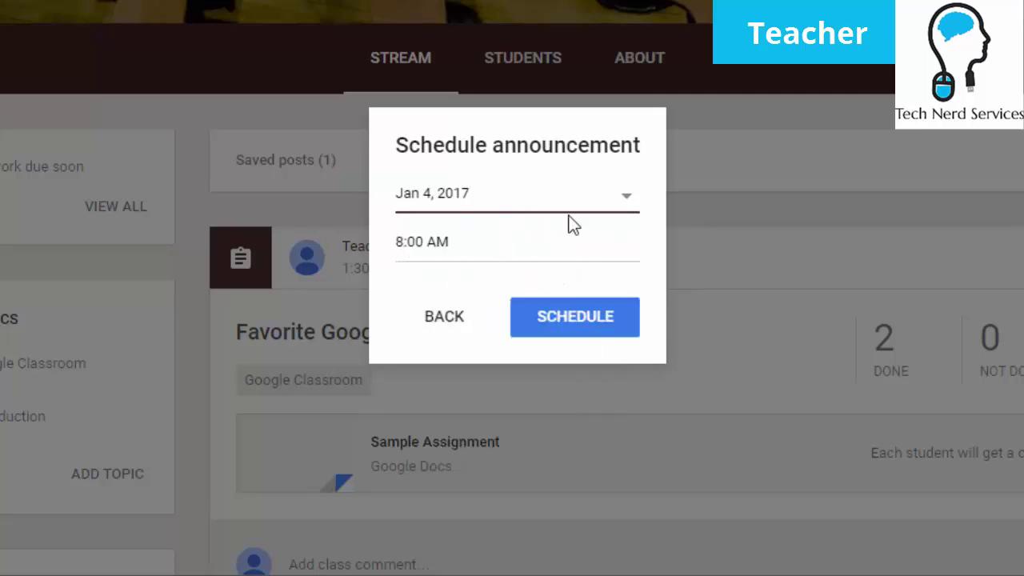
click(601, 323)
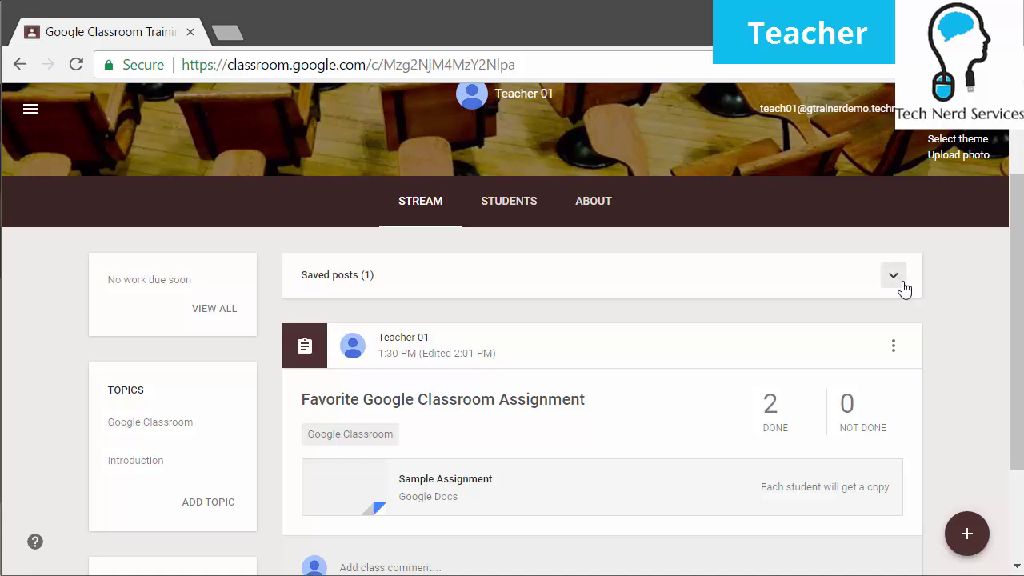
click(893, 276)
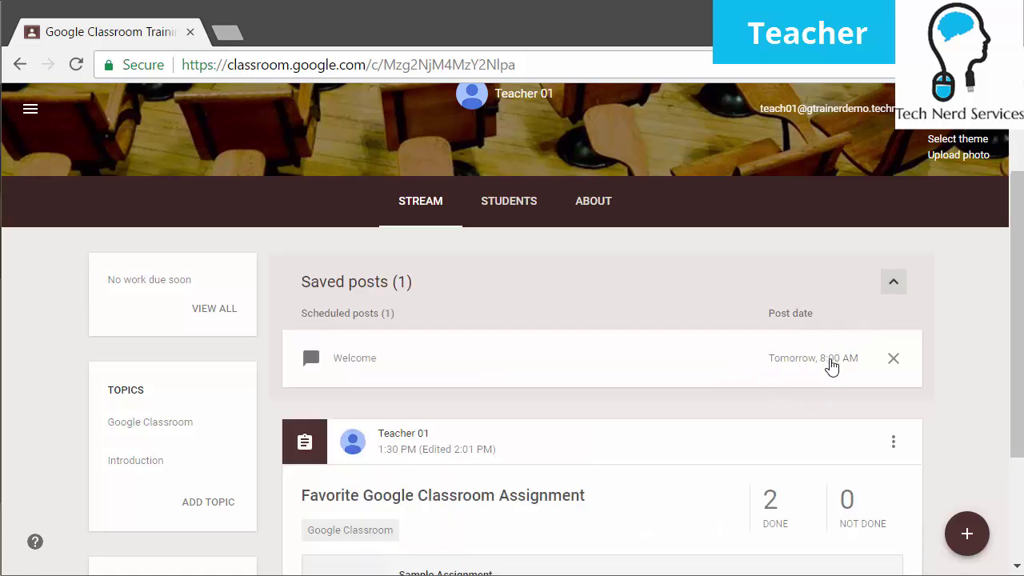
click(411, 357)
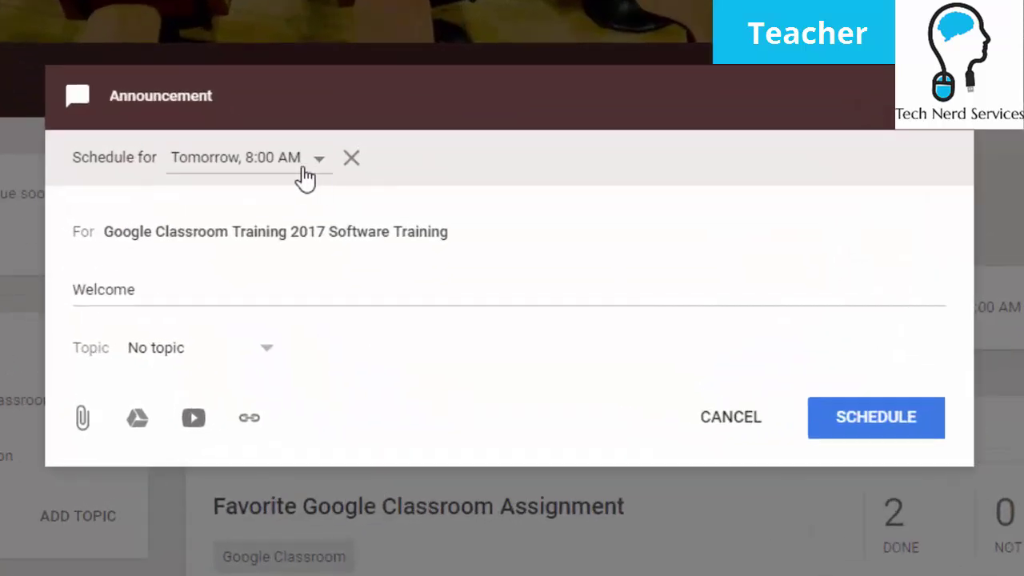
click(324, 196)
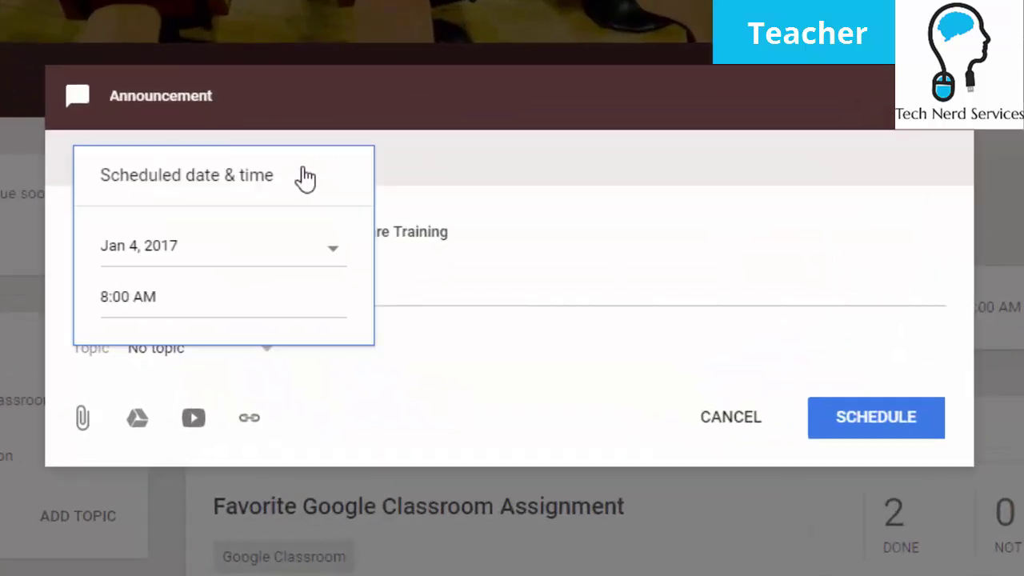
click(589, 160)
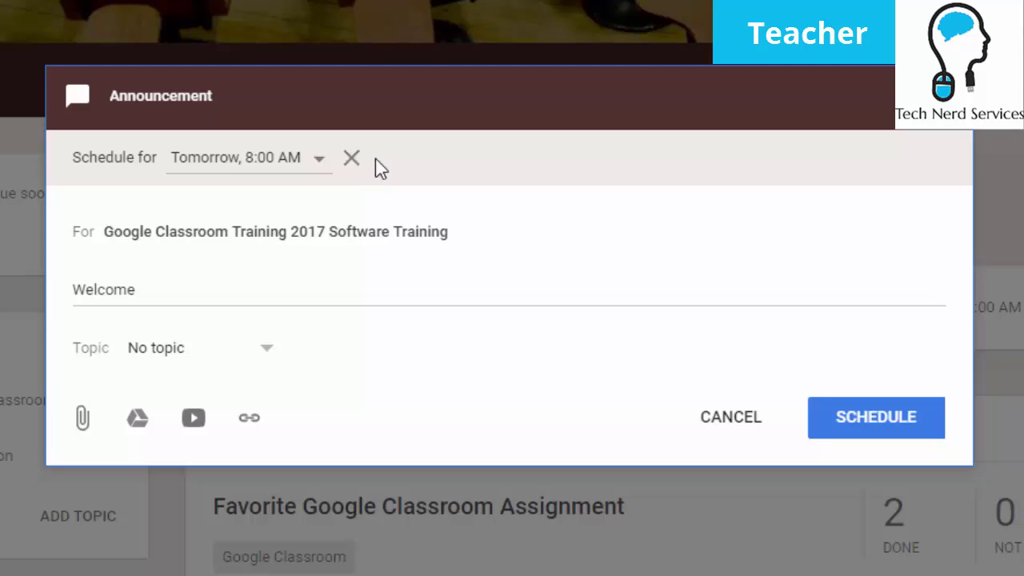
click(824, 432)
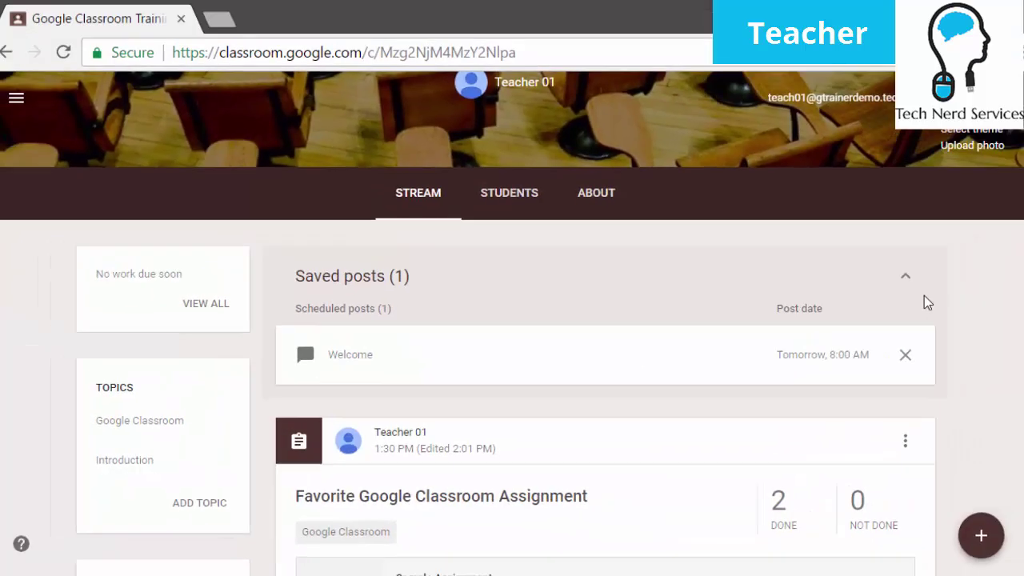
click(894, 285)
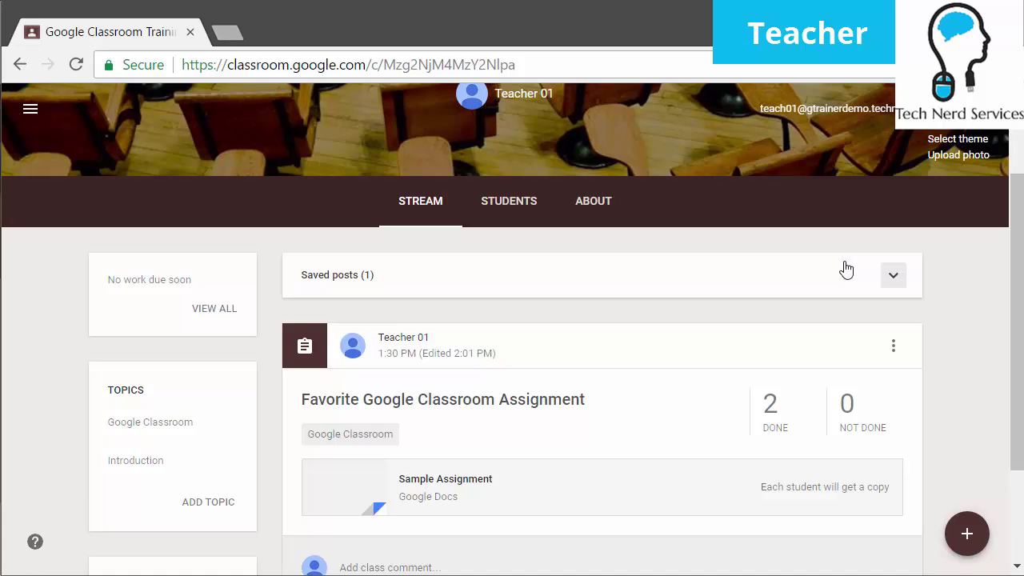
Create a new question with the text 'Do you like Google Classroom?'
mouse_move(964, 544)
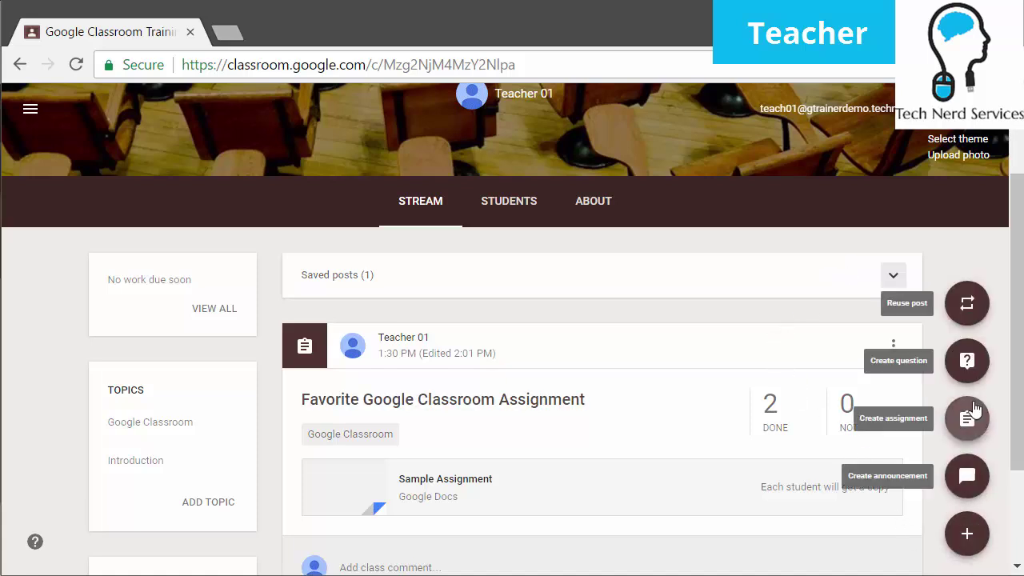
click(967, 360)
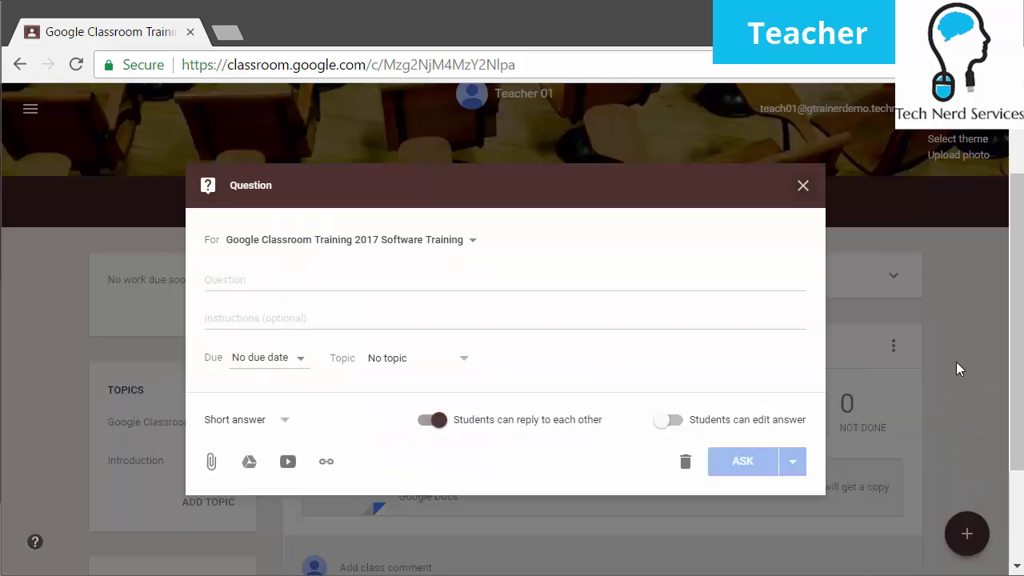
click(328, 286)
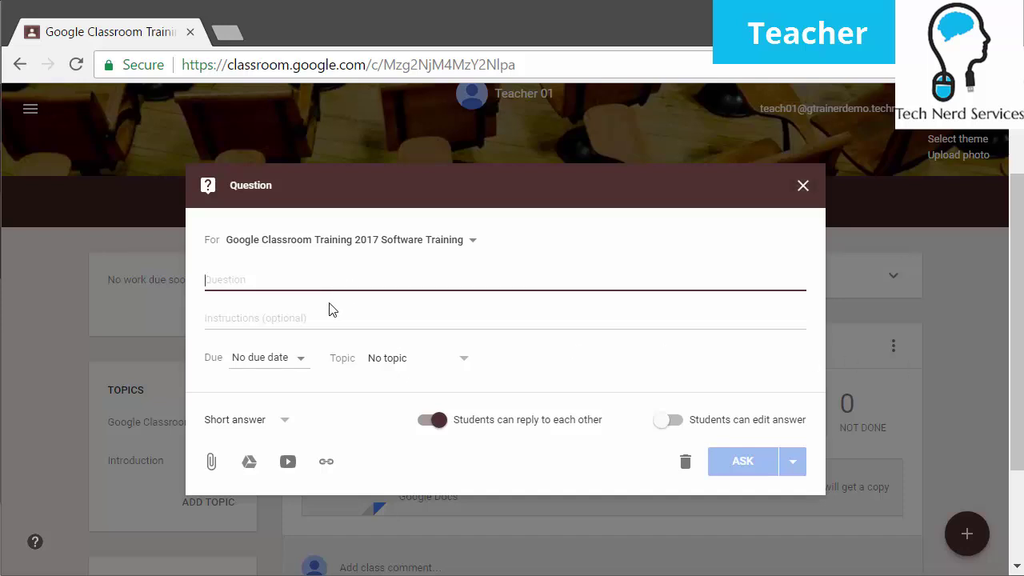
text(Do you like Google Classroom?)
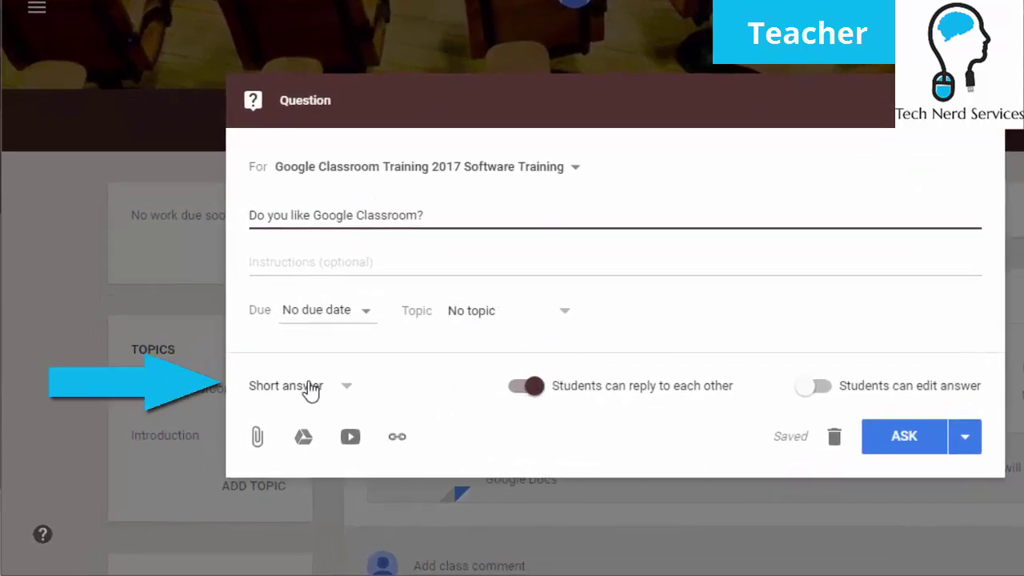
Make the question Multiple choice with answer options Yes and No
click(347, 395)
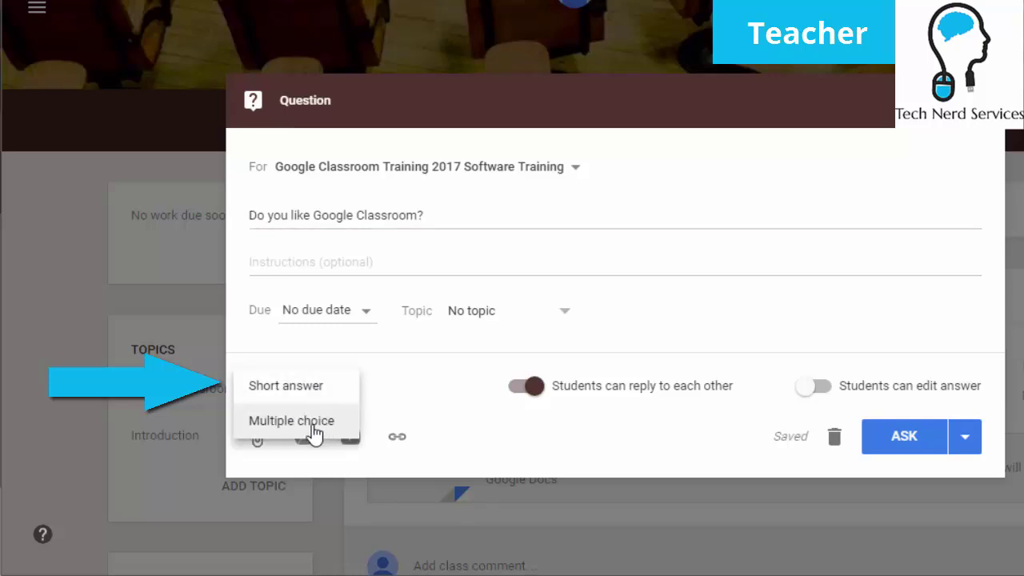
click(314, 421)
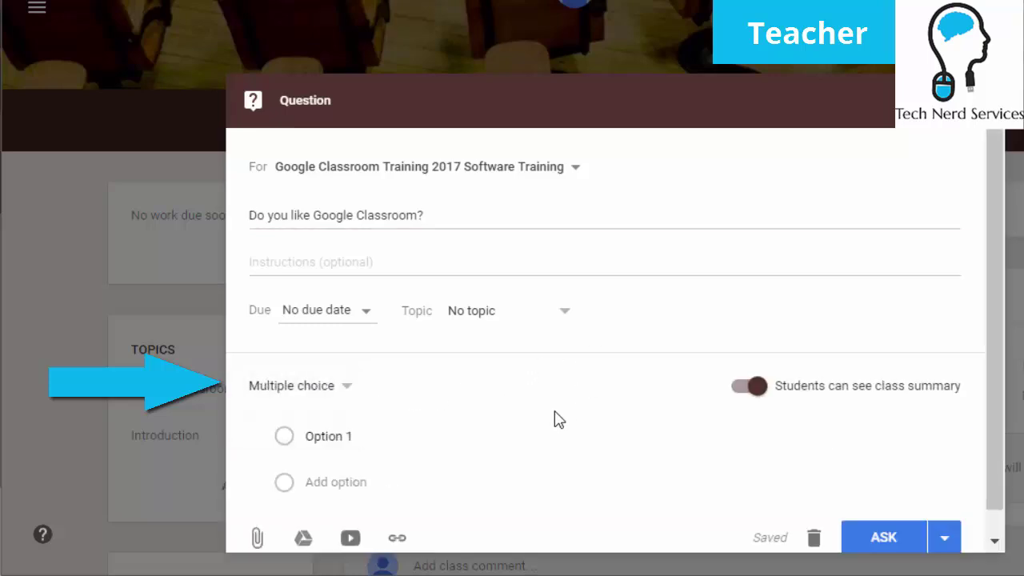
scroll(512, 410, down, 1)
click(388, 406)
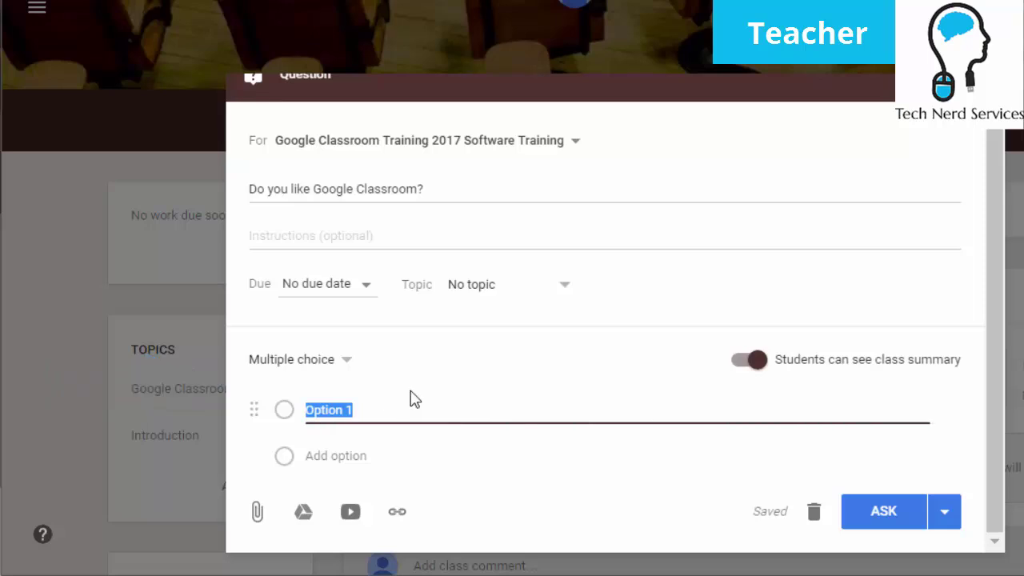
text(Yes)
key(Tab)
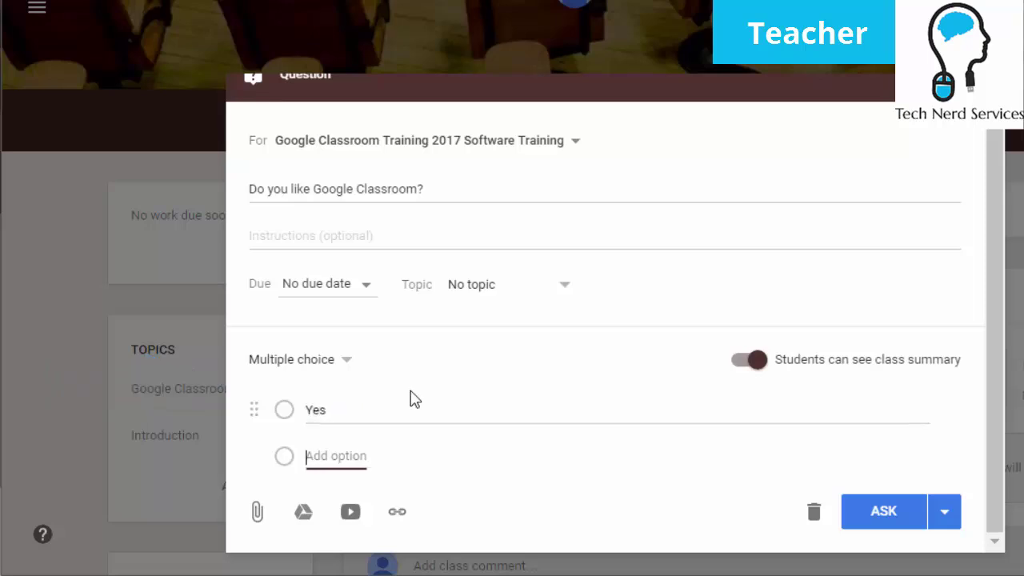
text(No)
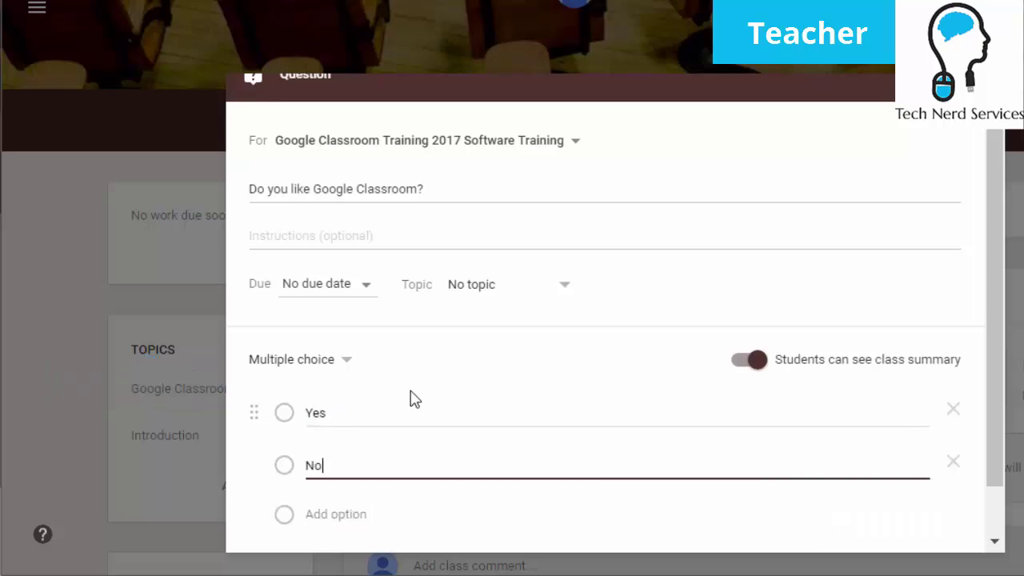
click(421, 361)
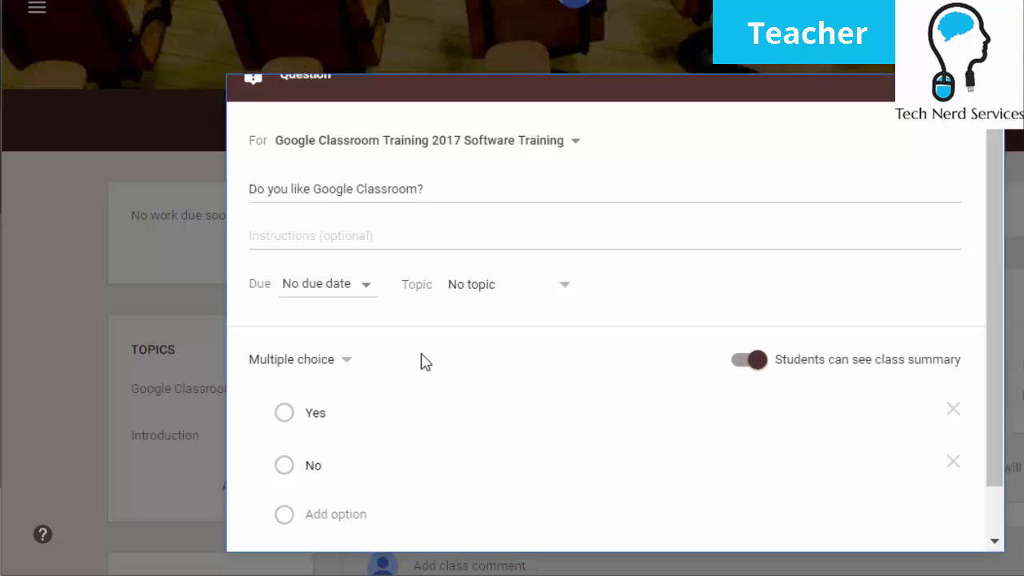
scroll(422, 362, down, 2)
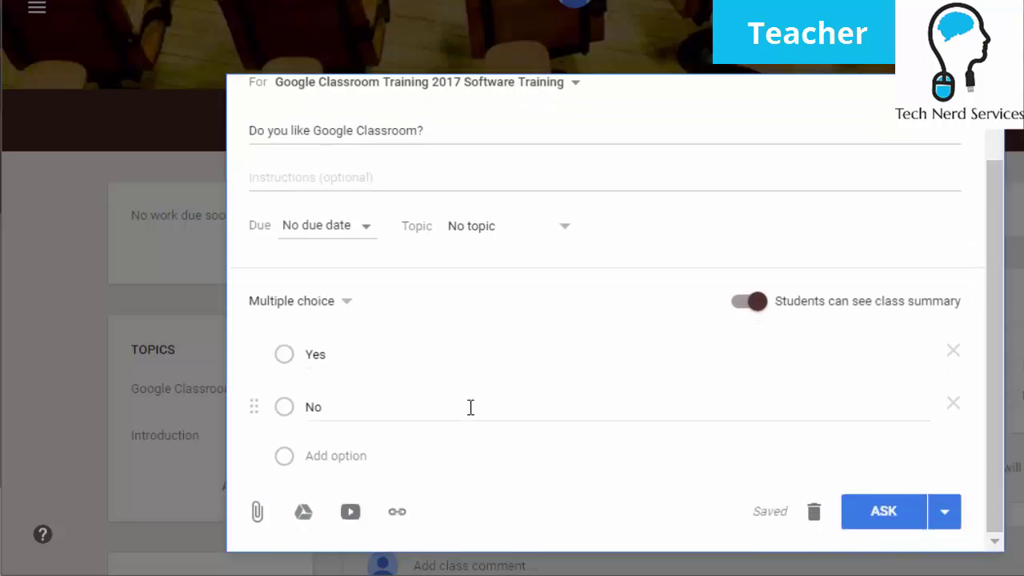
Look at the Ask posting options and close them without choosing one
click(945, 511)
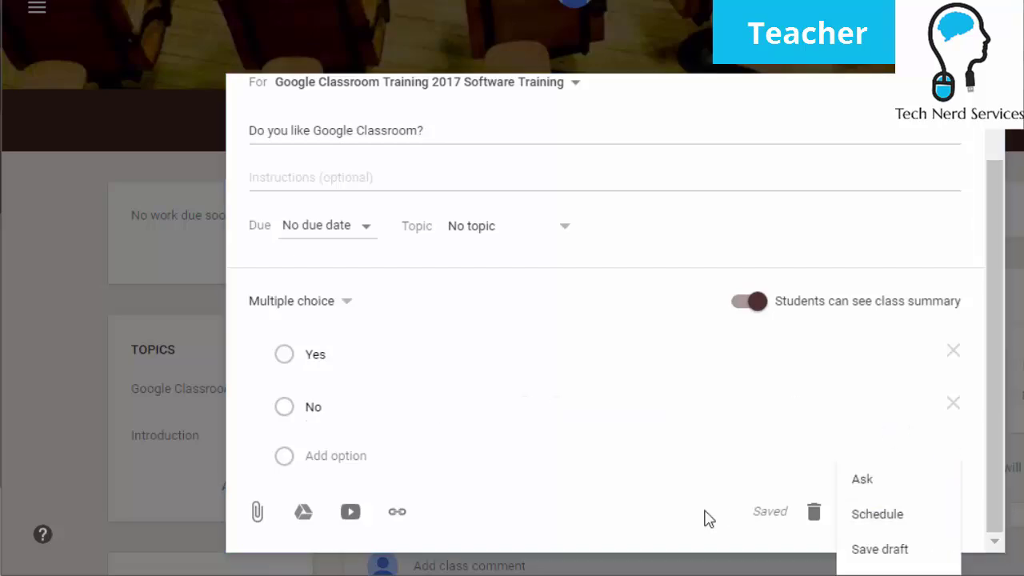
click(495, 496)
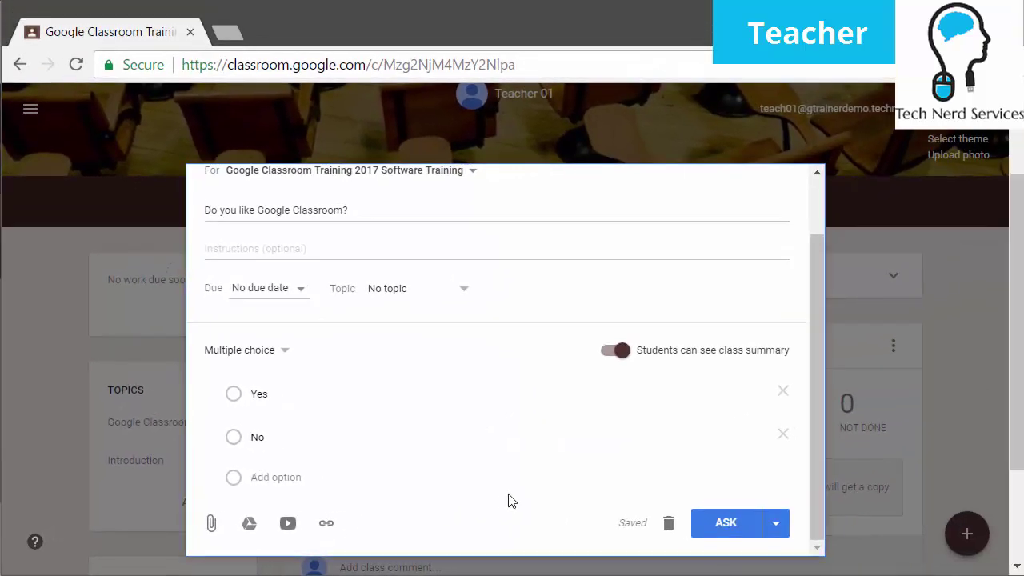
scroll(512, 501, up, 2)
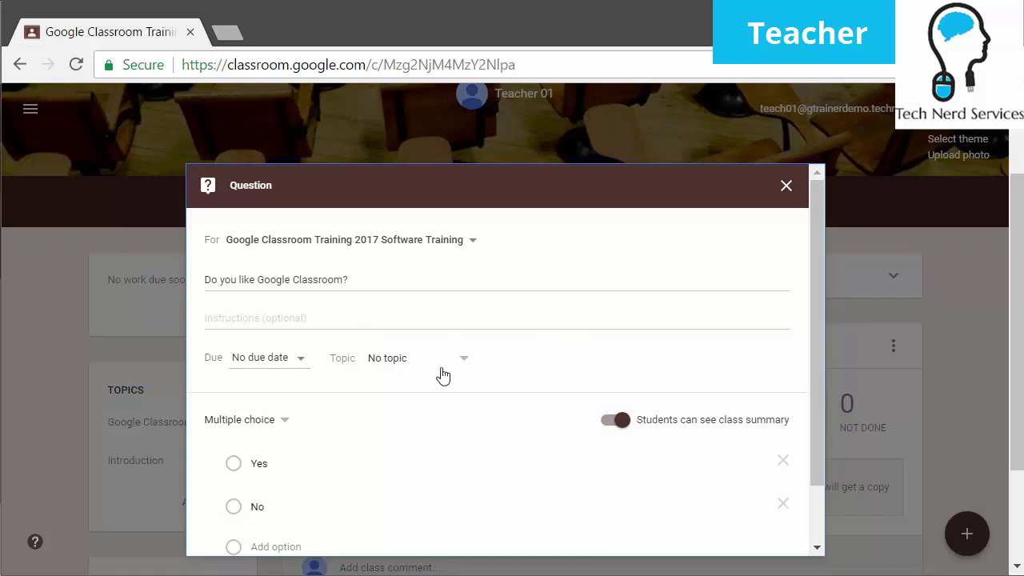
Tag the Yes/No question with the Google Classroom topic and post it to the class
click(442, 374)
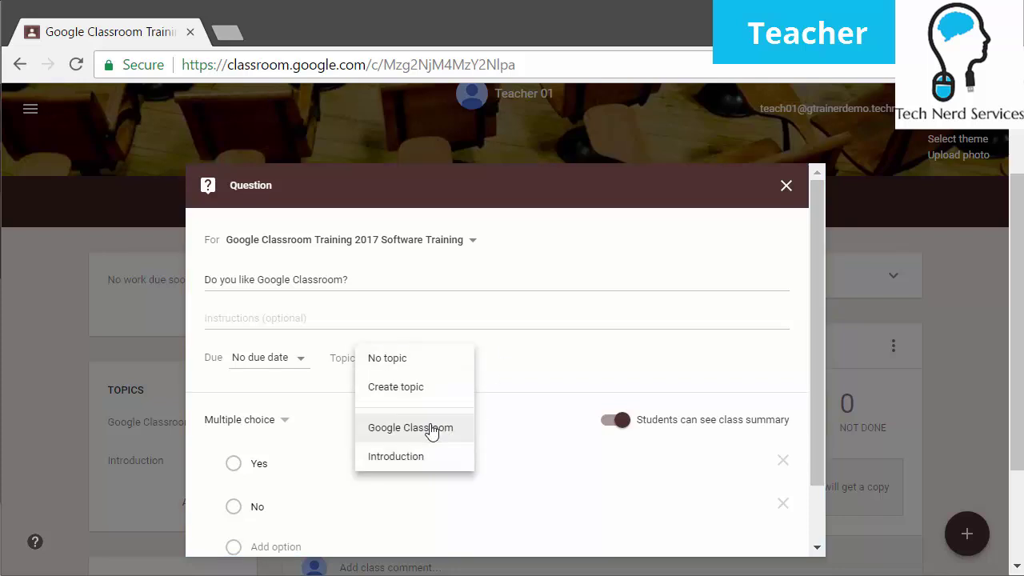
click(433, 430)
scroll(608, 382, down, 1)
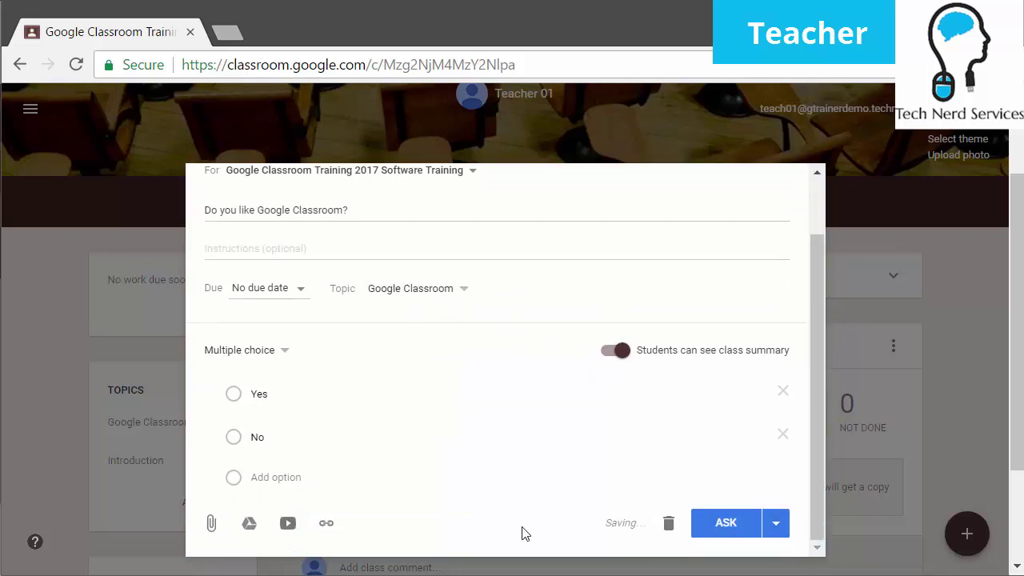
click(721, 523)
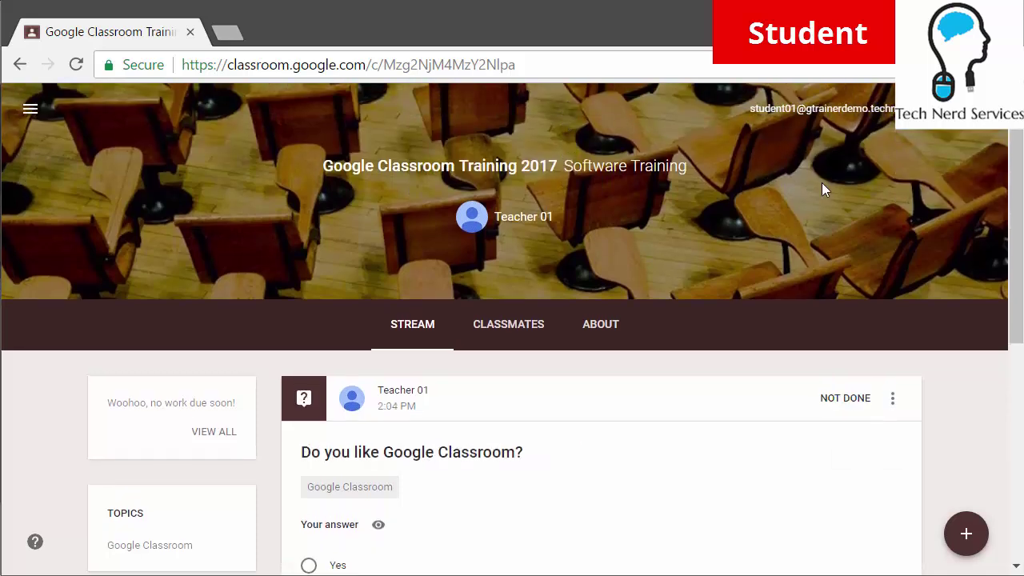
As the first student, answer Yes to the question and confirm the submission
scroll(821, 189, down, 3)
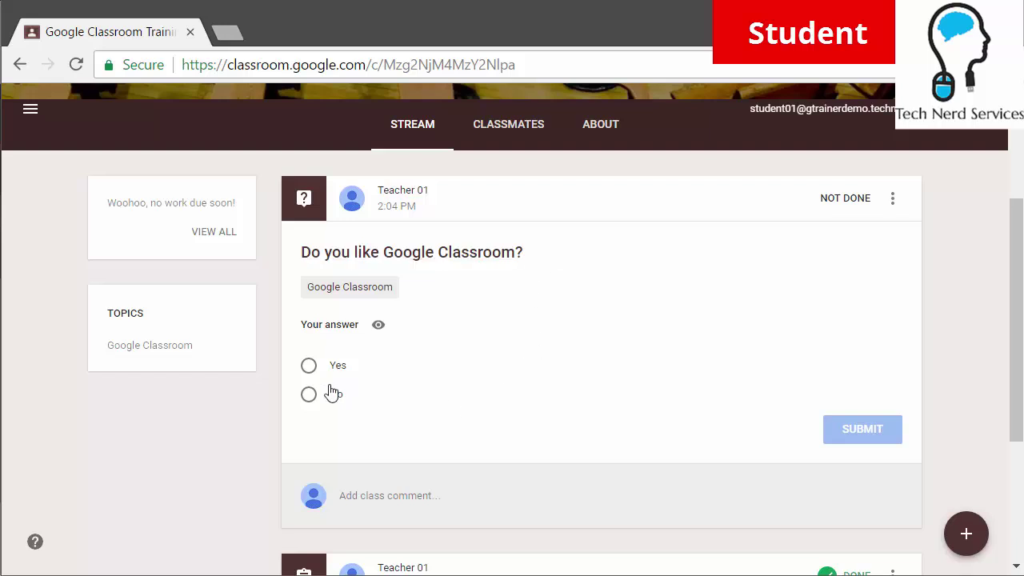
click(310, 367)
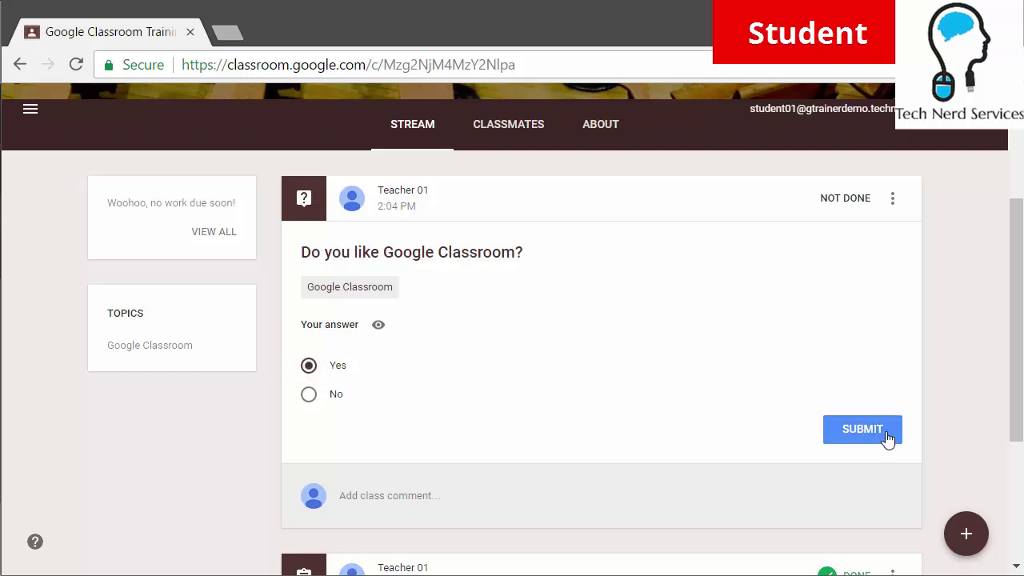
click(886, 435)
click(644, 381)
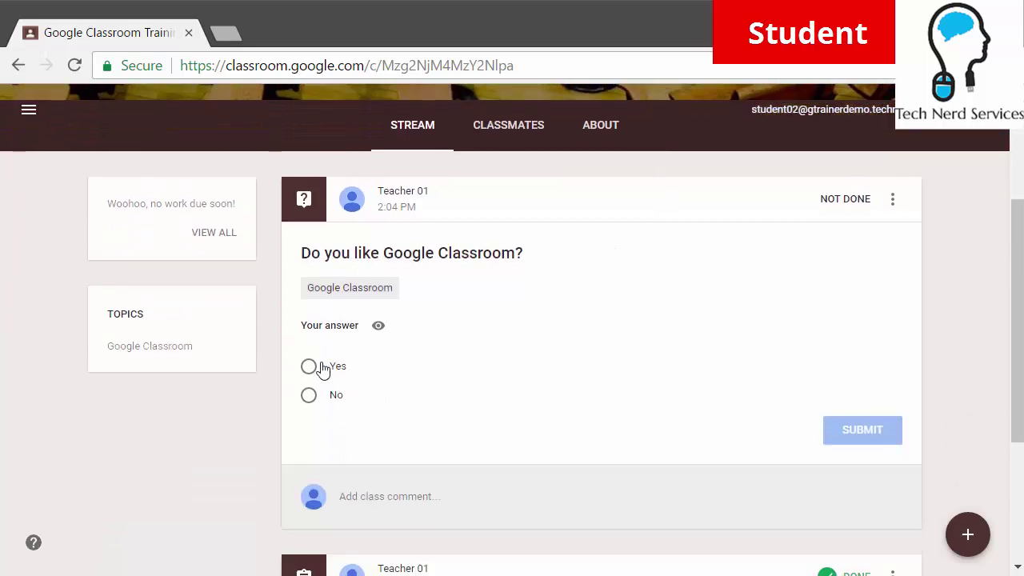
As the second student, answer Yes and confirm the submission
click(323, 370)
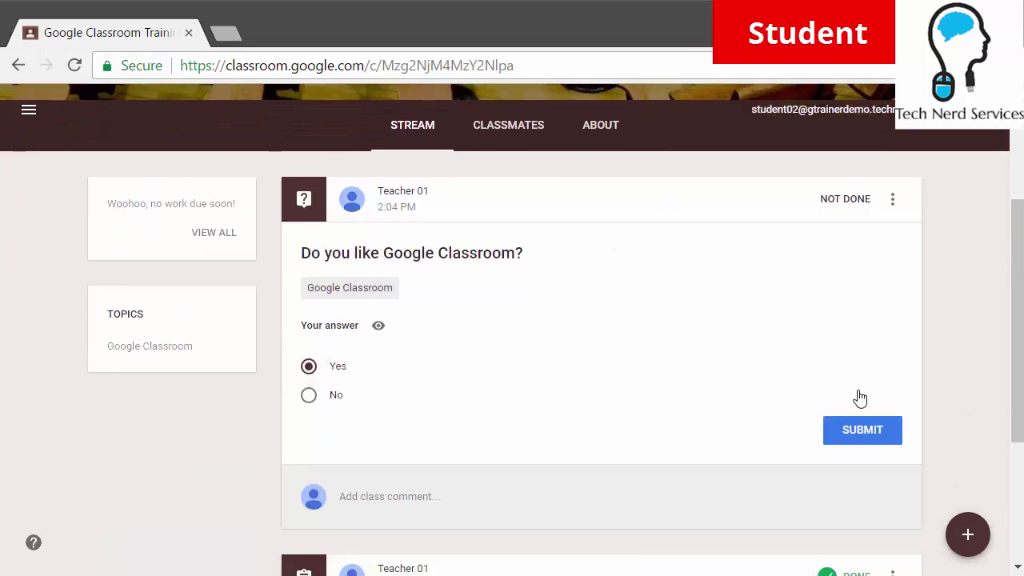
click(834, 430)
click(618, 369)
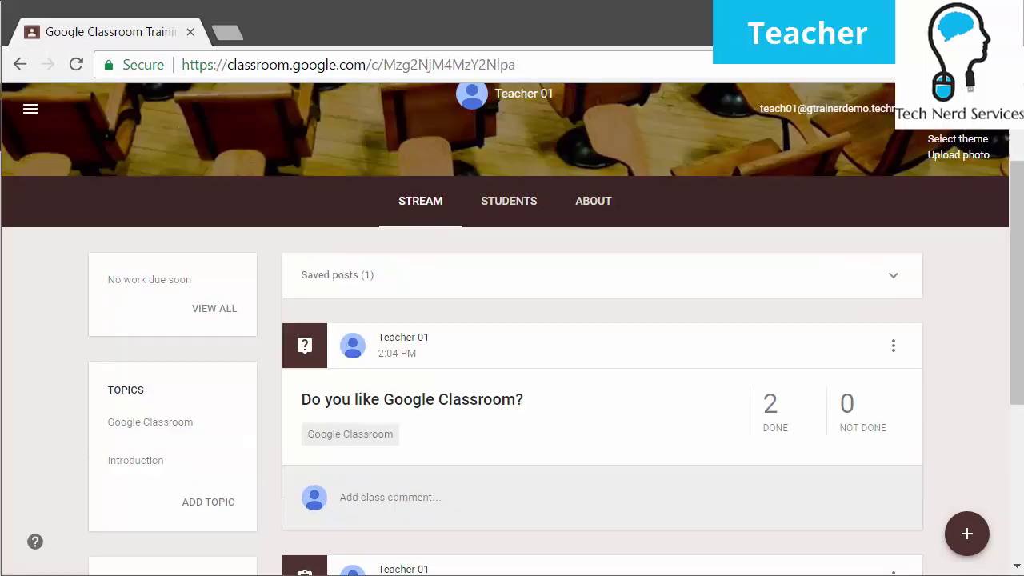
Open Student Answers for 'Do you like Google Classroom?', tallying Yes 2 and No 0
scroll(628, 361, down, 1)
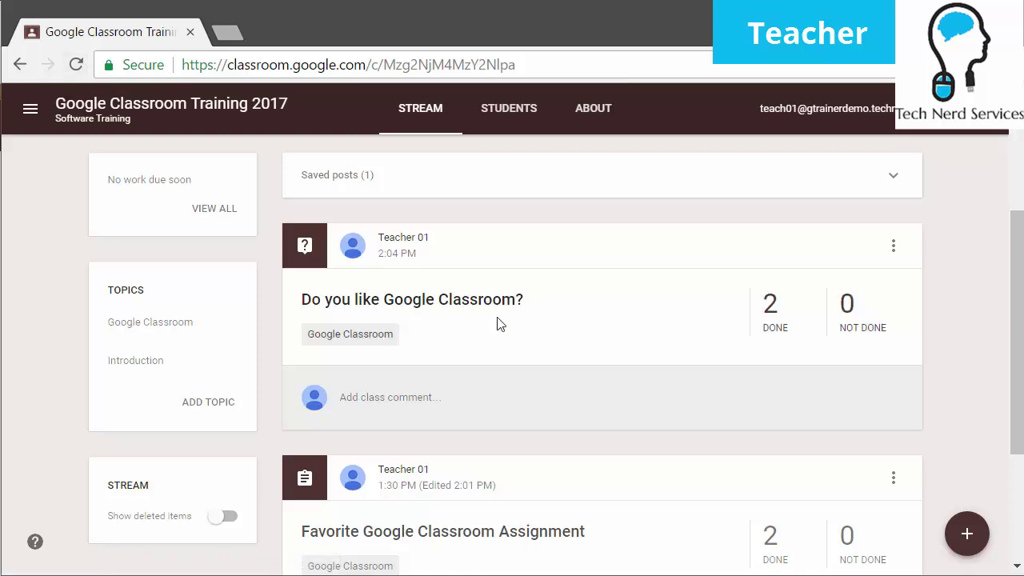
click(443, 307)
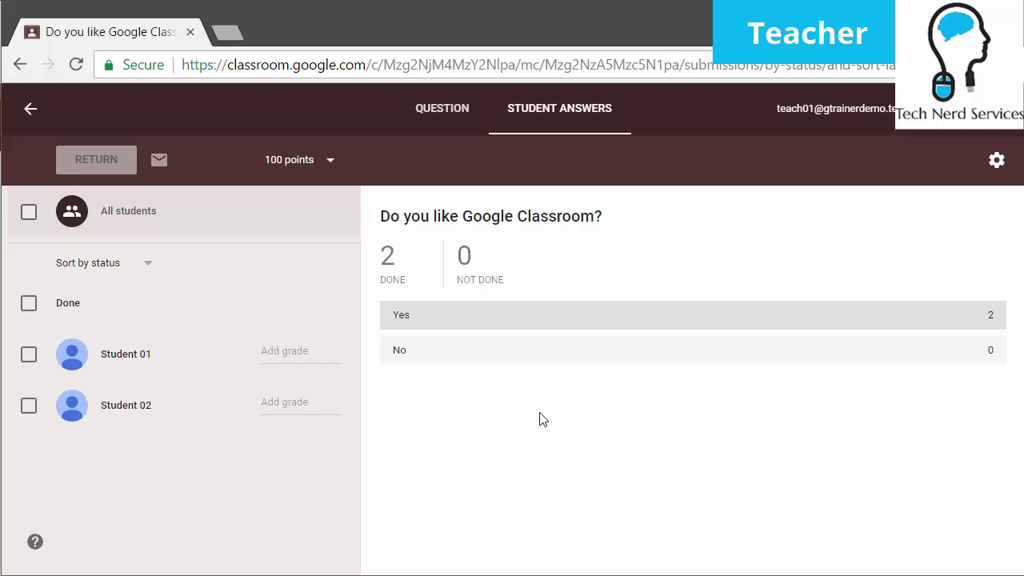
Check Student 01's and Student 02's answers, then go back to the Software Training stream
click(126, 373)
click(107, 412)
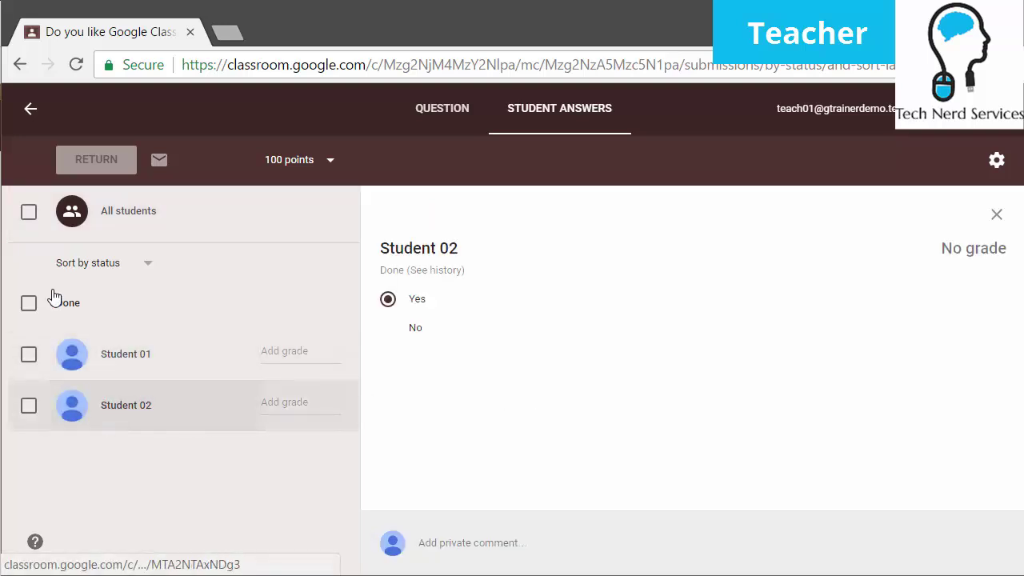
click(31, 110)
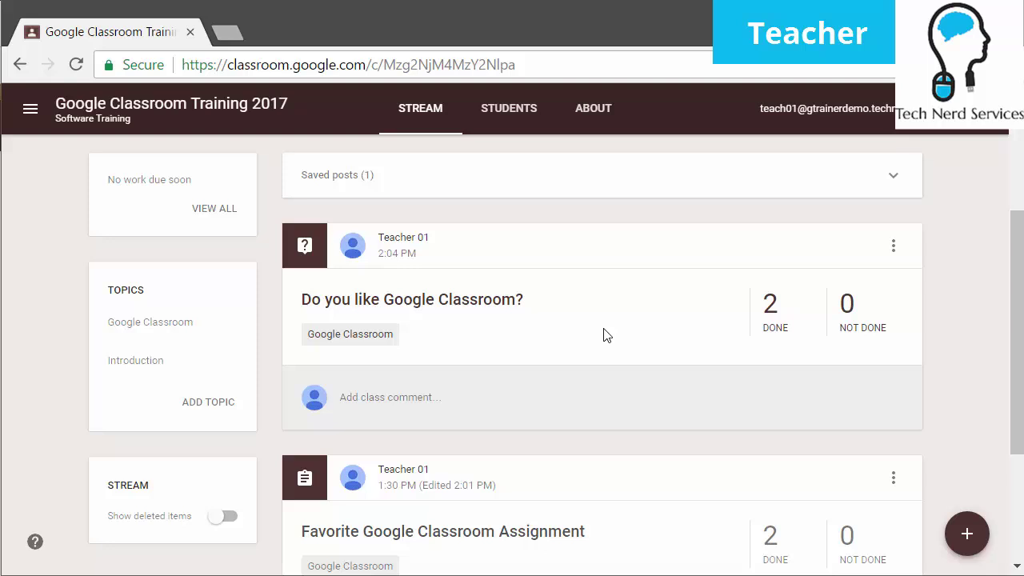
Bring up the + button's create options for a new class assignment
mouse_move(965, 538)
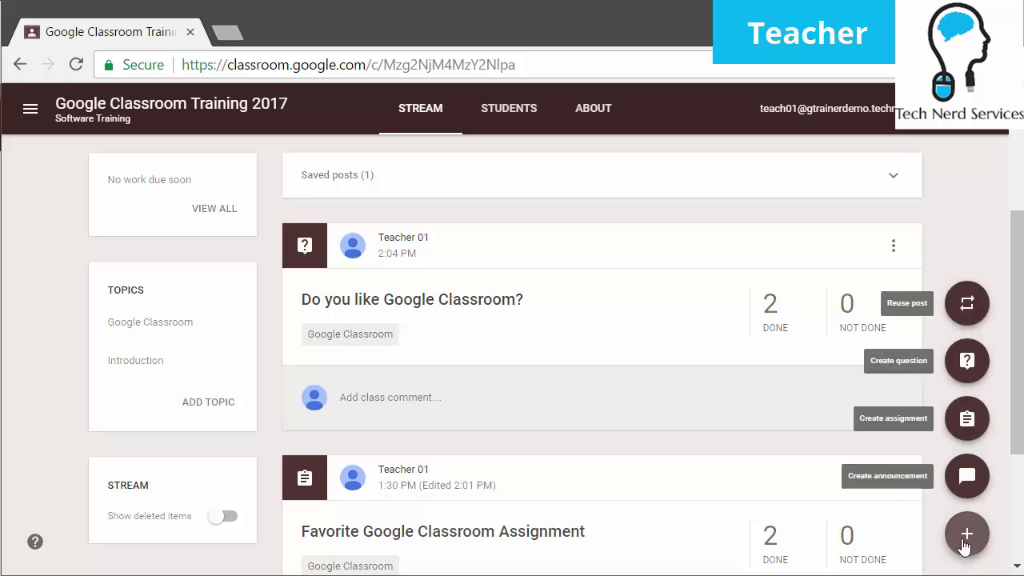
Start a new assignment titled 'Favorite Color' under the Introduction topic
click(965, 420)
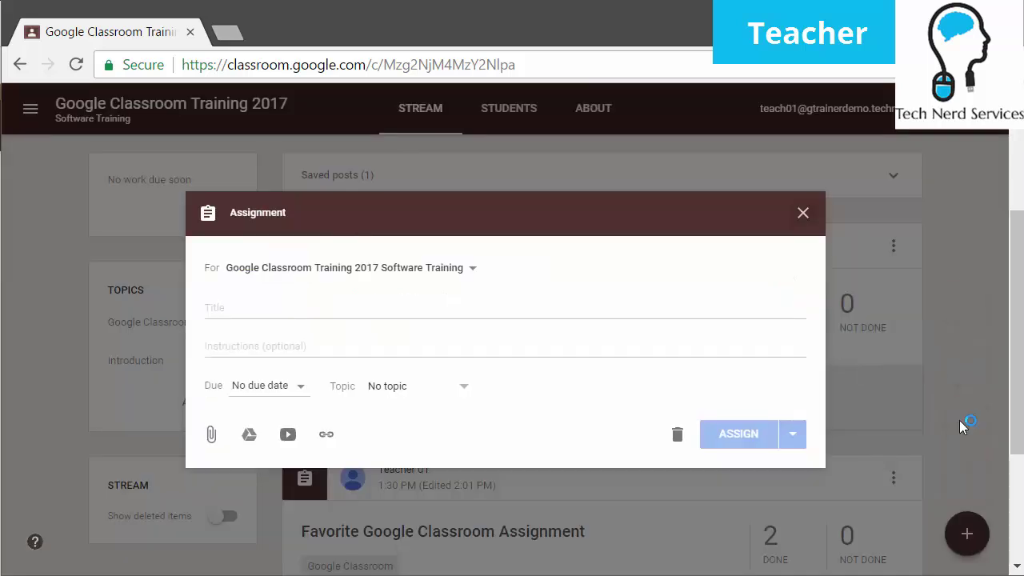
click(329, 300)
text(Favorite Color)
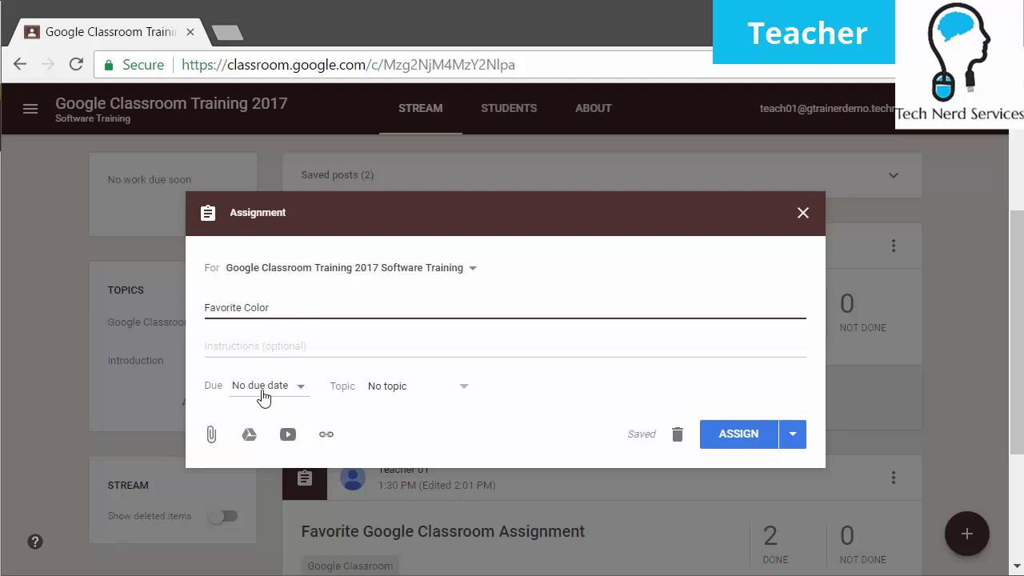
click(400, 391)
click(432, 485)
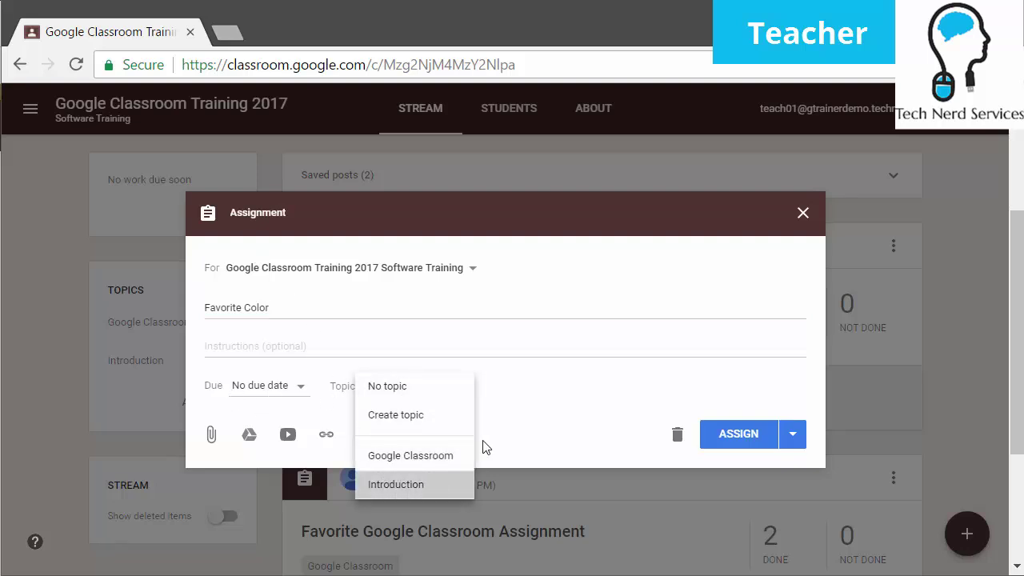
Attach the Favorite Color Google Form from Drive and assign it to the class
click(254, 441)
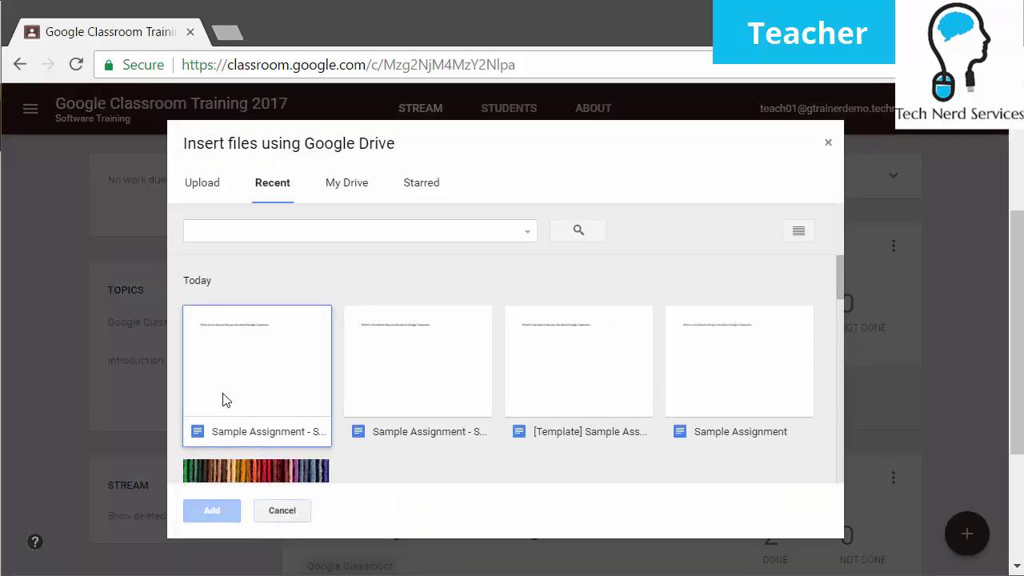
scroll(592, 380, down, 3)
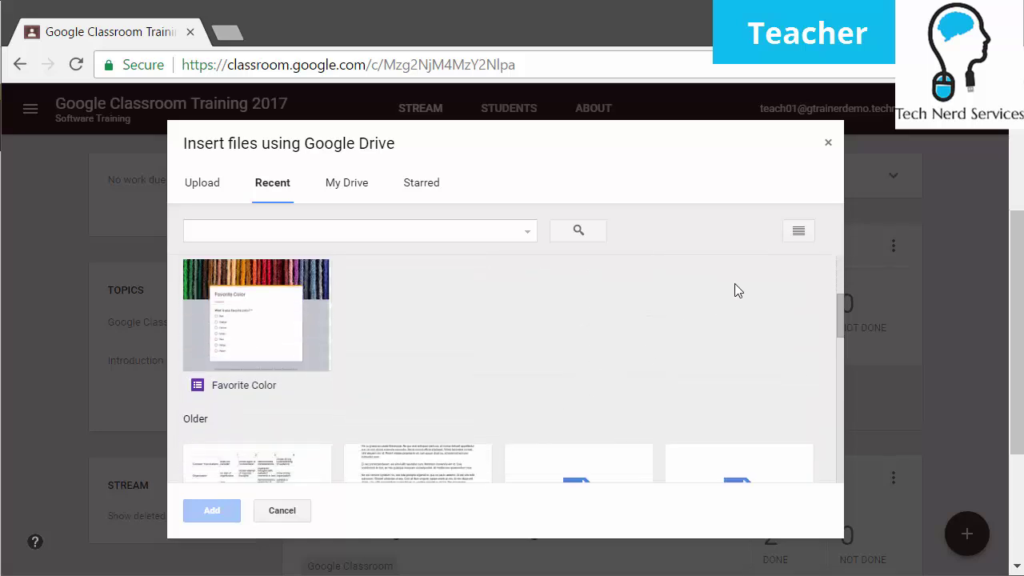
click(274, 352)
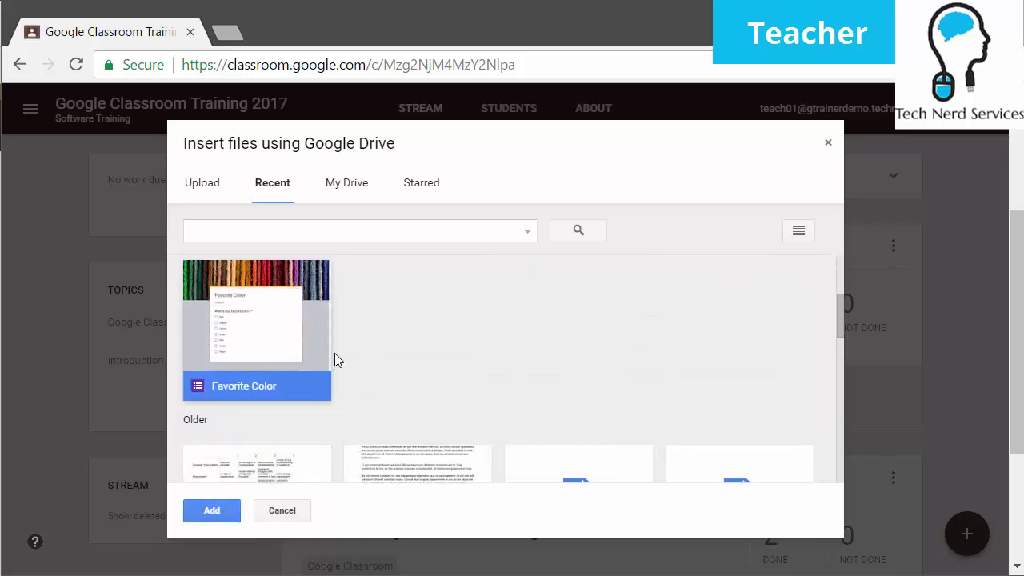
click(215, 516)
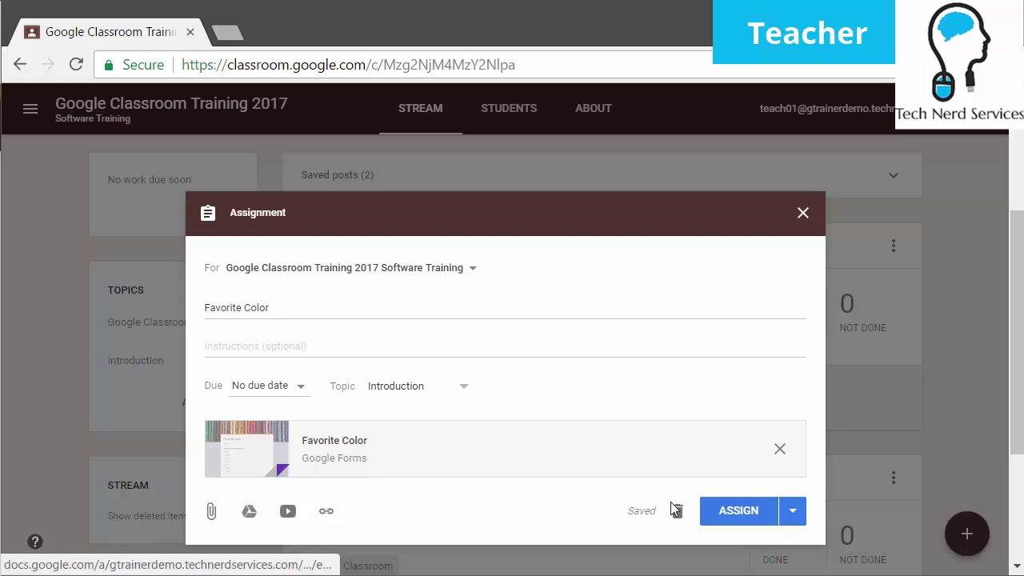
click(733, 512)
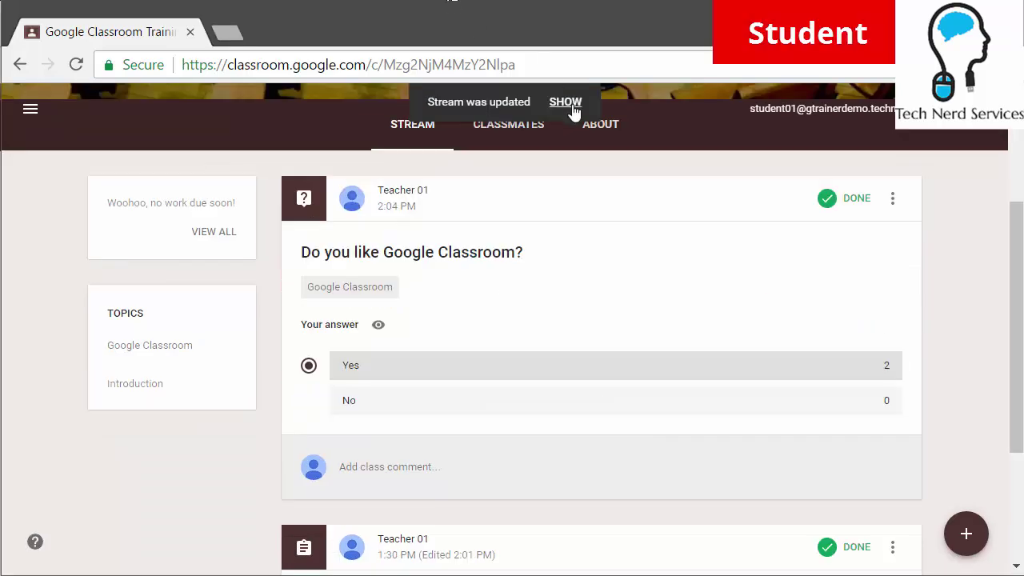
Load the new post and open the Favorite Color assignment's attached form
click(565, 102)
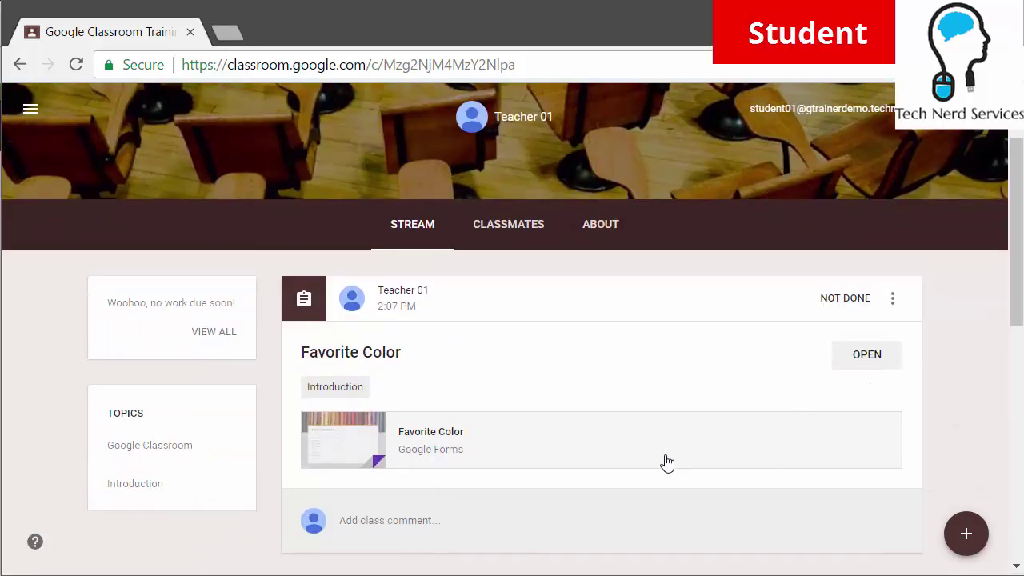
click(877, 358)
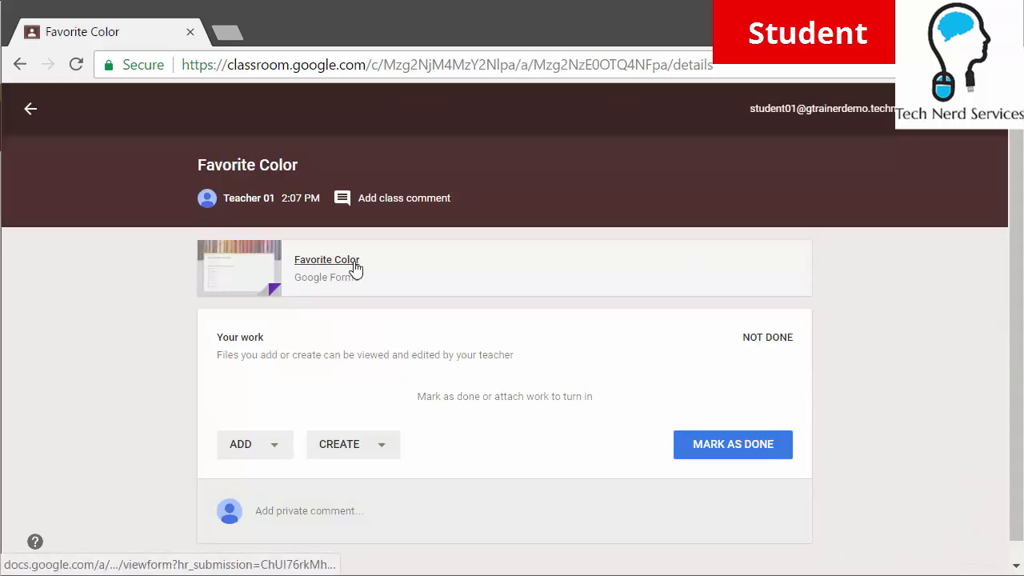
click(338, 267)
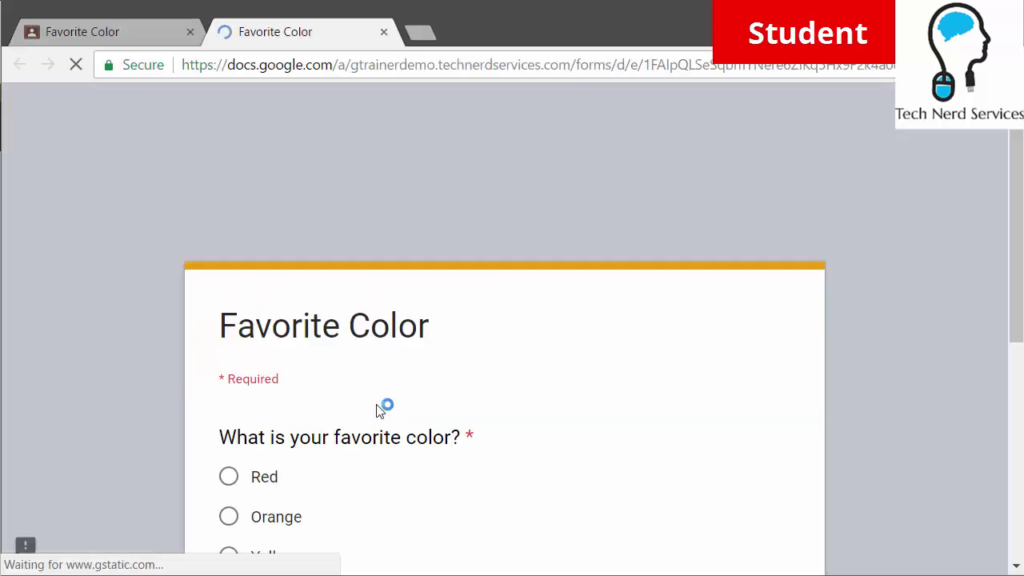
Answer Green on the form, submit it, and return to the assignment
scroll(489, 290, down, 3)
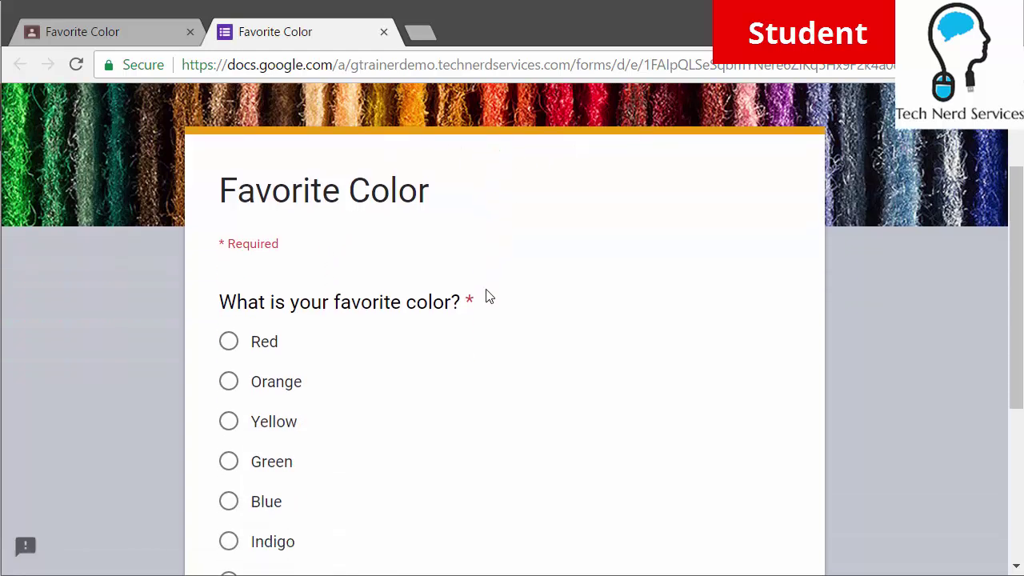
scroll(372, 354, down, 1)
click(229, 298)
click(254, 515)
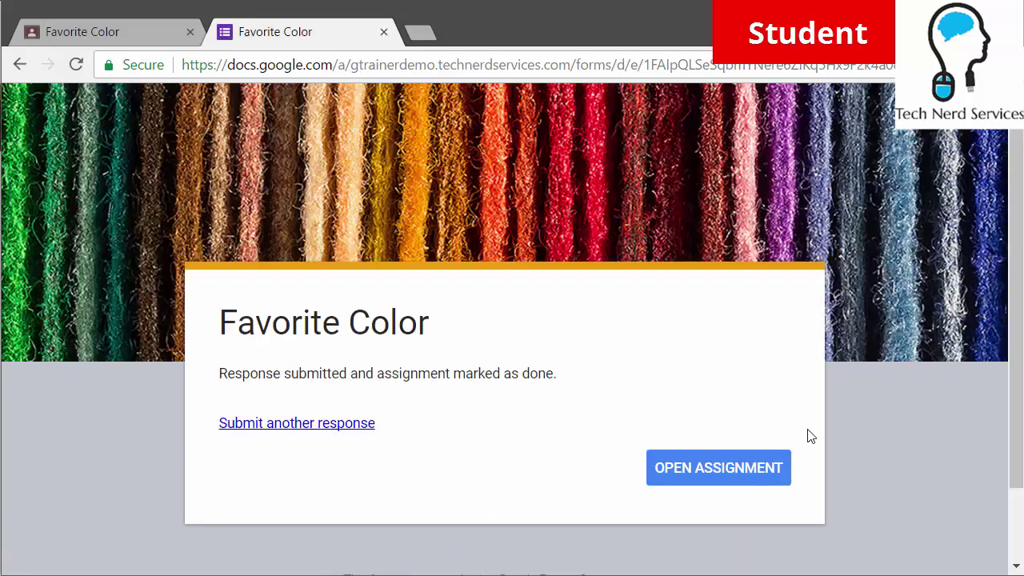
click(738, 479)
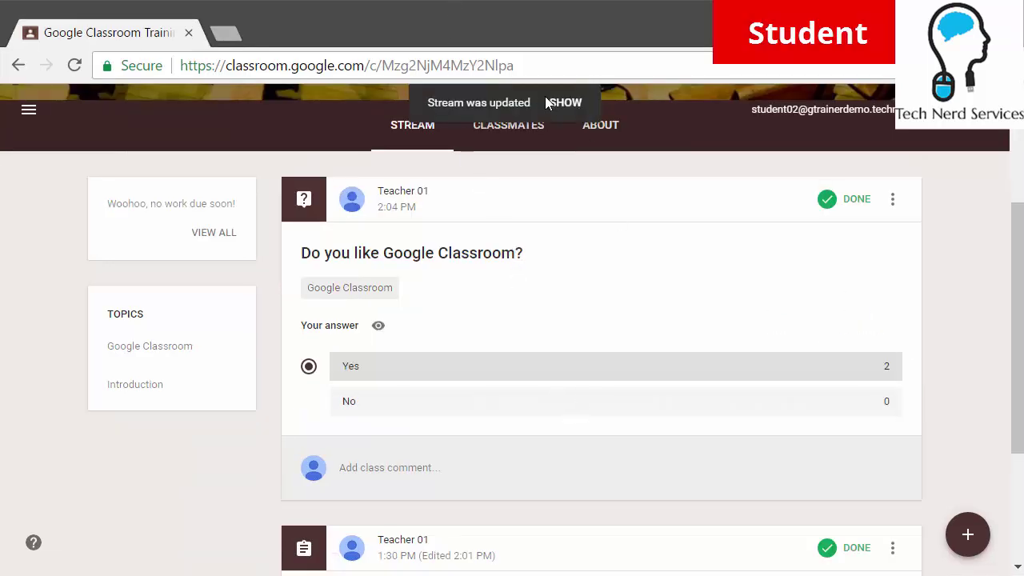
Load the updated stream to show the Favorite Color assignment marked Not done
click(565, 102)
scroll(480, 356, down, 1)
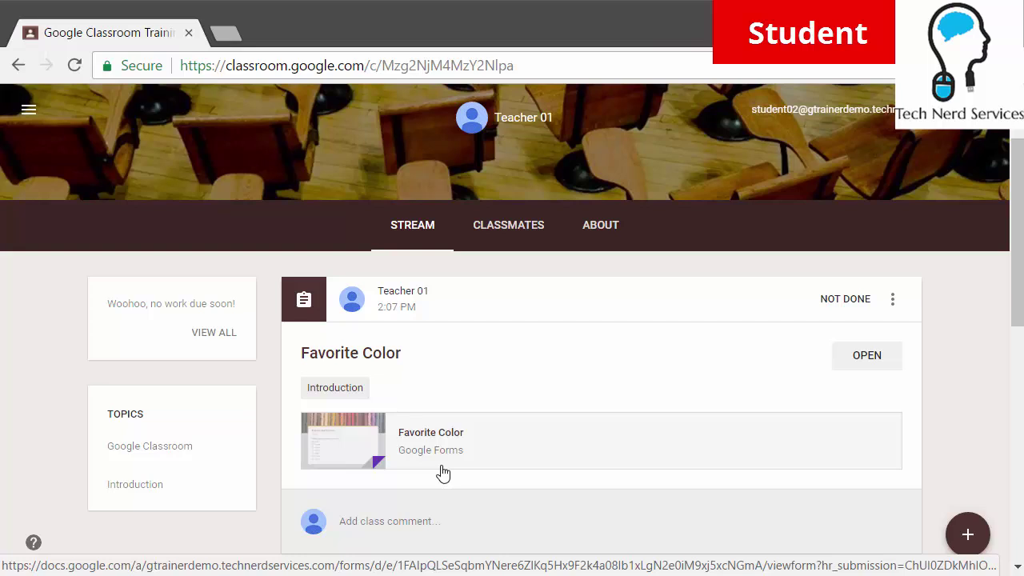
scroll(379, 454, down, 3)
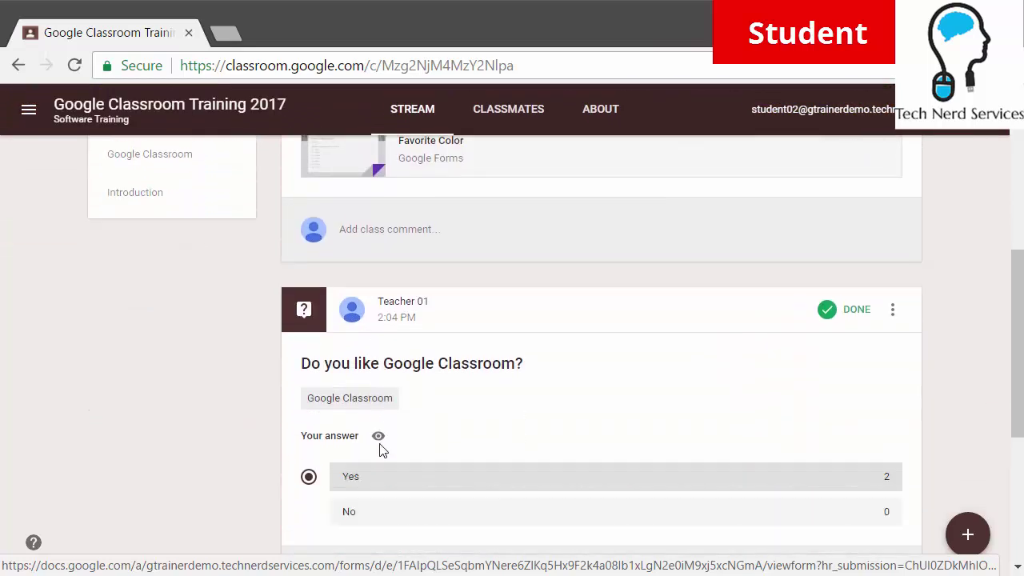
scroll(379, 455, down, 4)
scroll(424, 456, up, 5)
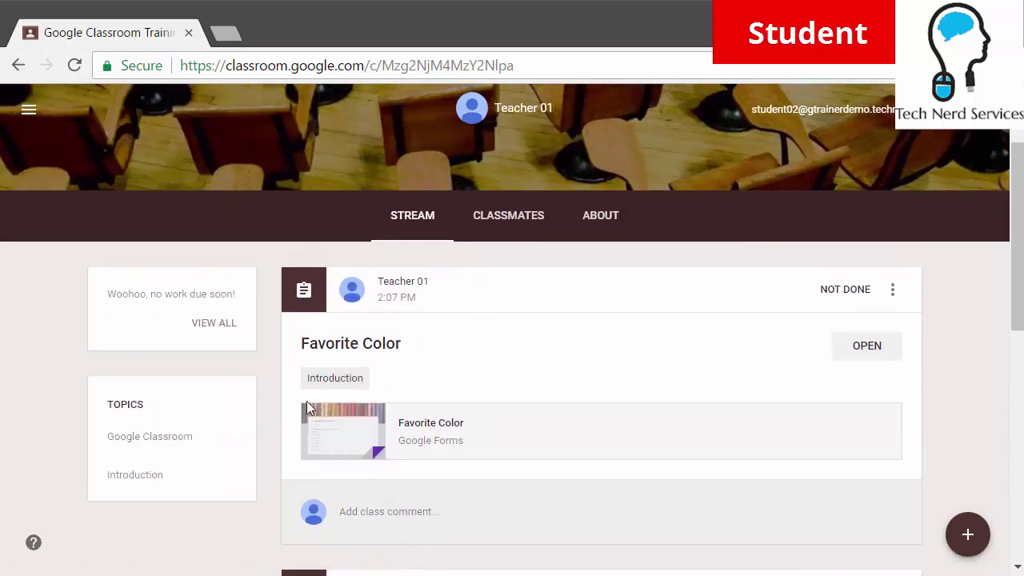
click(168, 442)
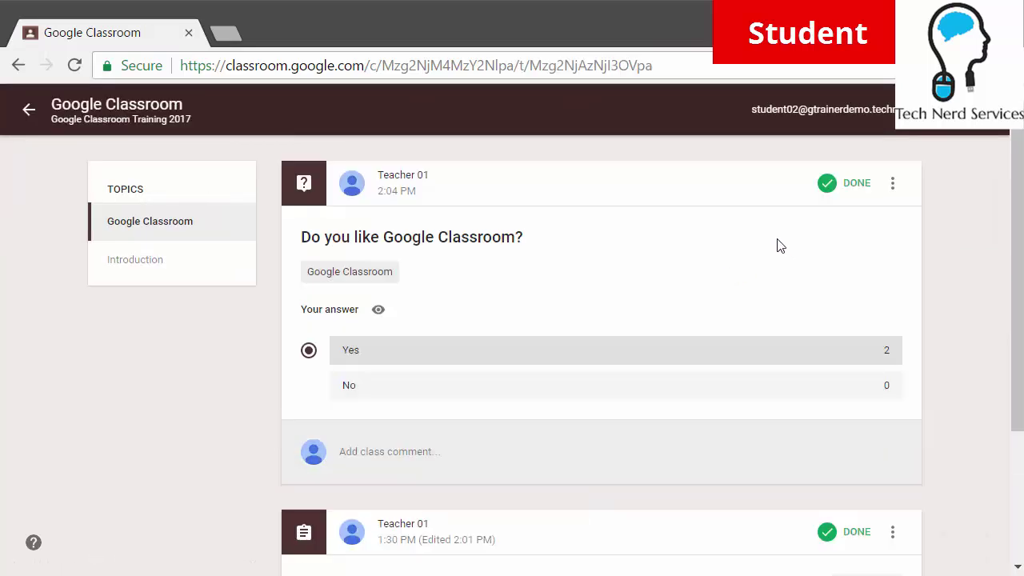
scroll(601, 320, down, 3)
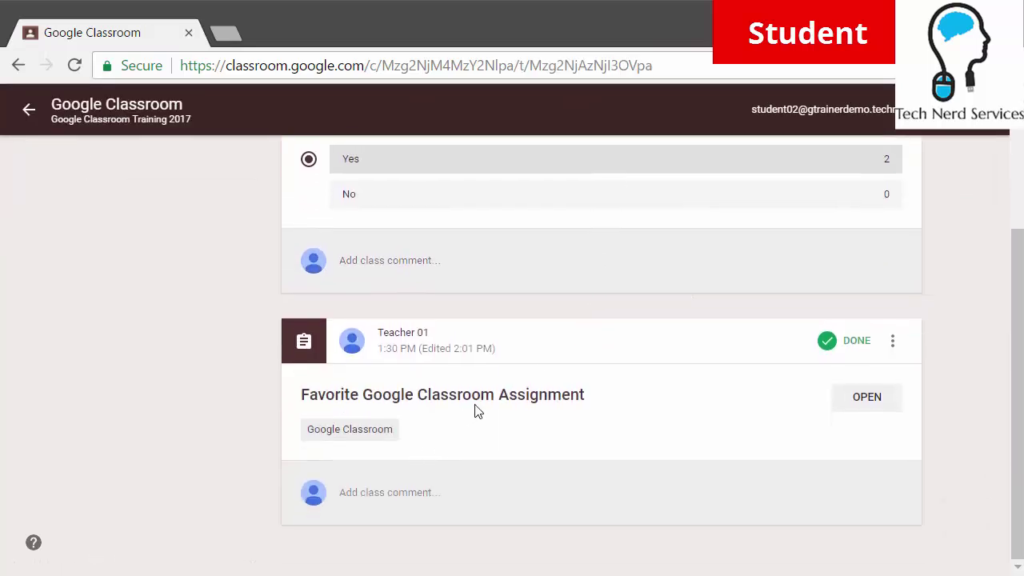
scroll(541, 384, up, 3)
click(140, 268)
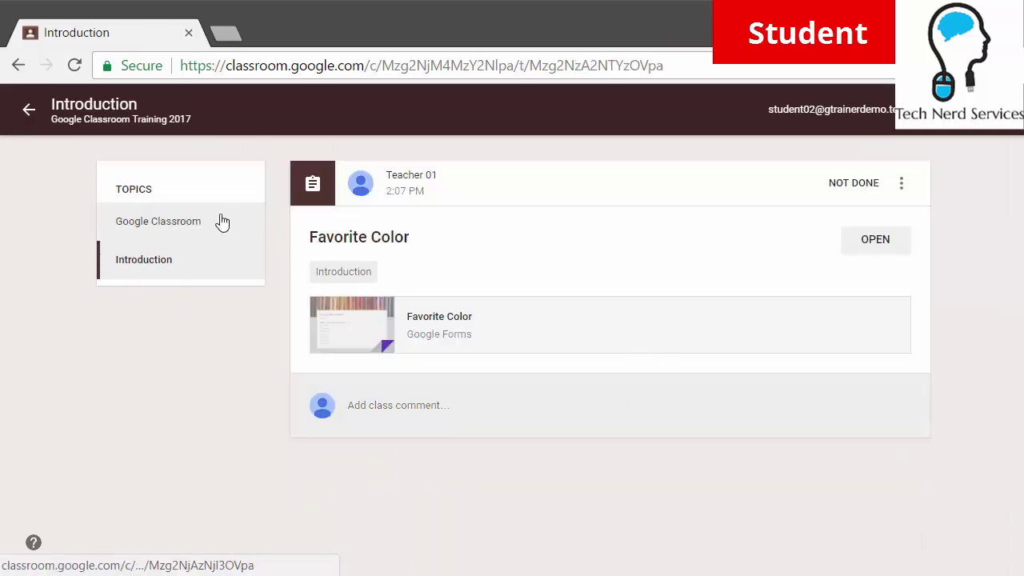
click(35, 122)
scroll(464, 251, down, 5)
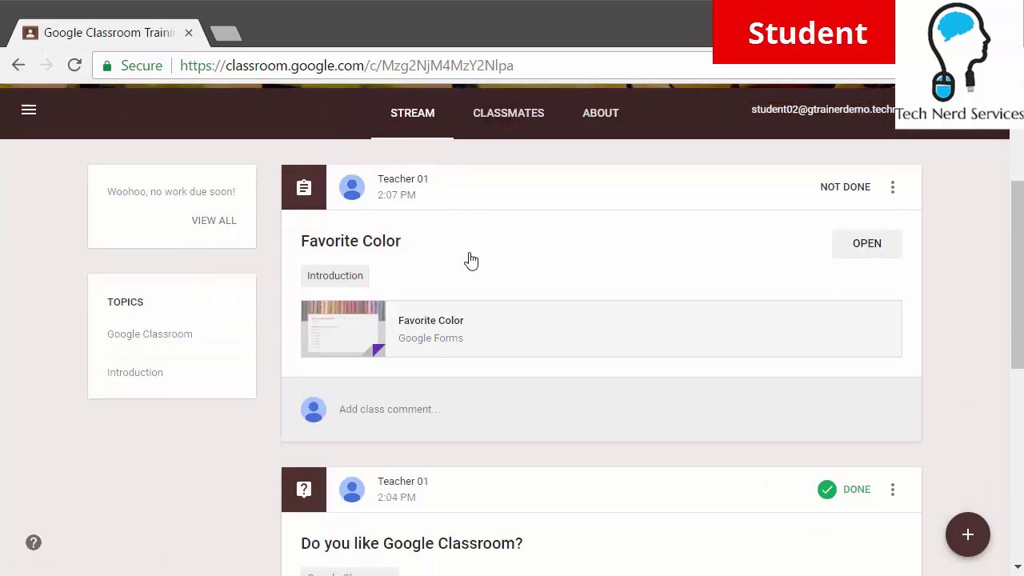
scroll(679, 423, down, 1)
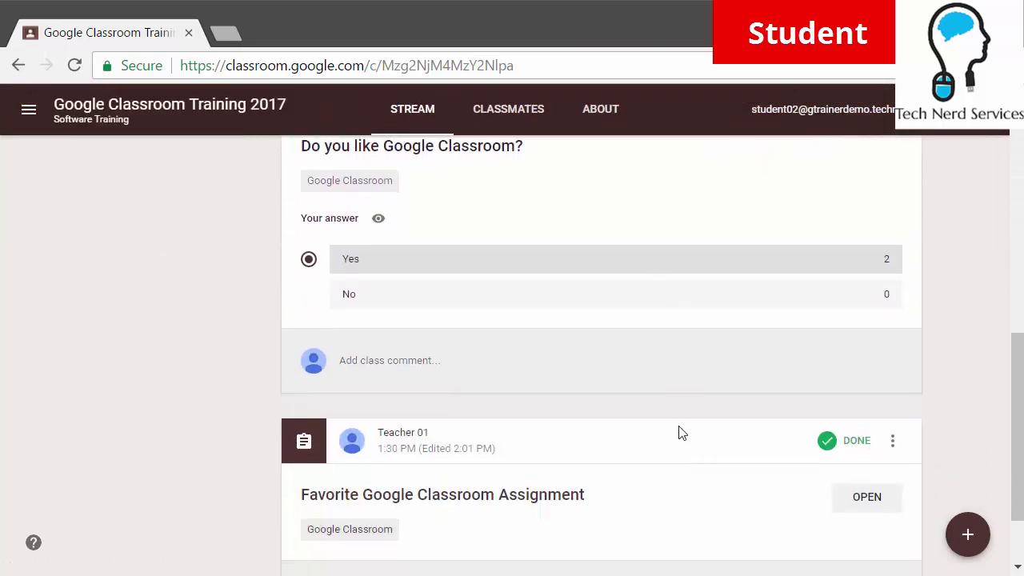
scroll(678, 424, up, 6)
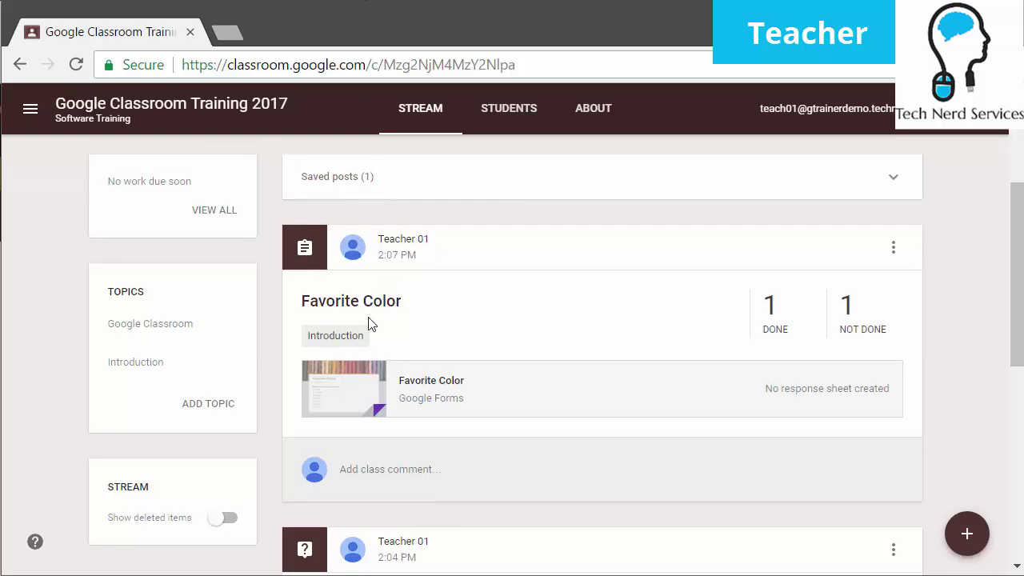
Open Favorite Color's Student Work page, with students sorted by status
scroll(370, 322, up, 3)
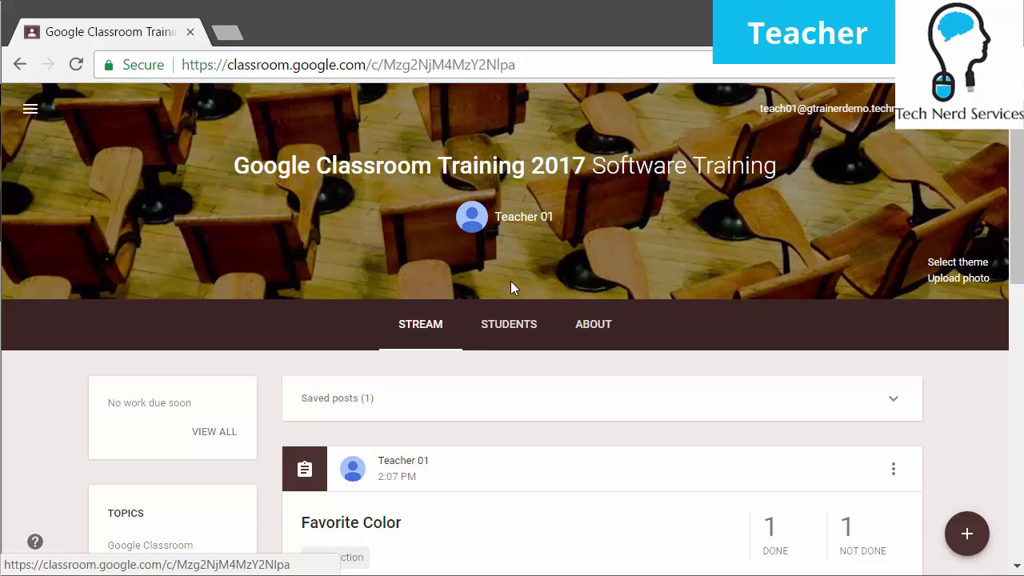
click(376, 528)
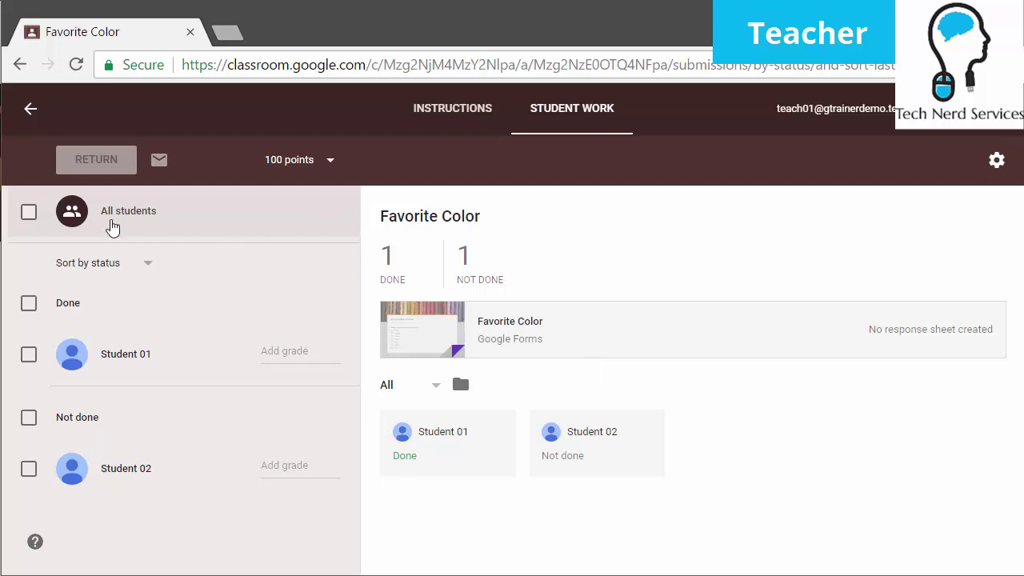
click(133, 264)
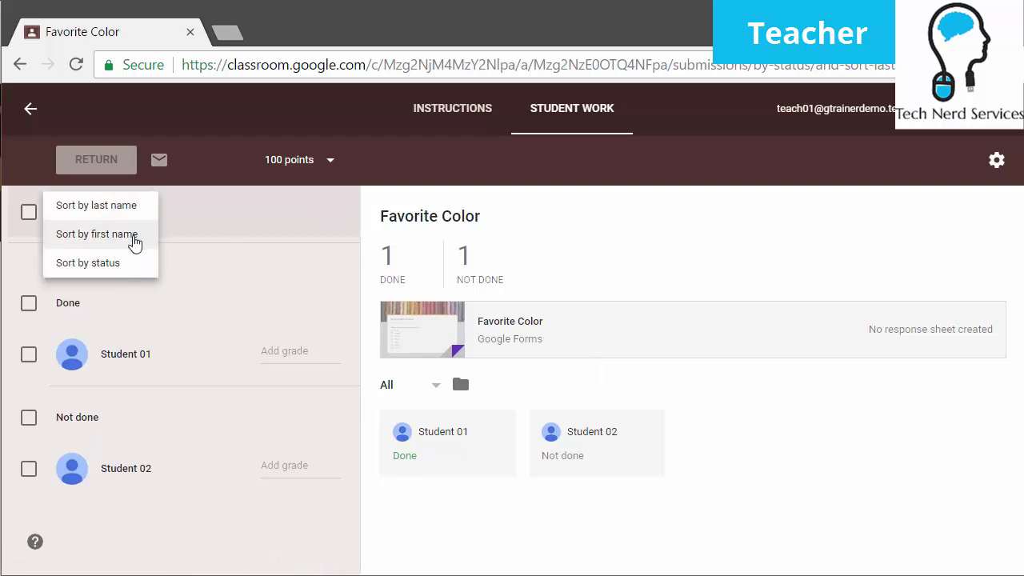
click(104, 264)
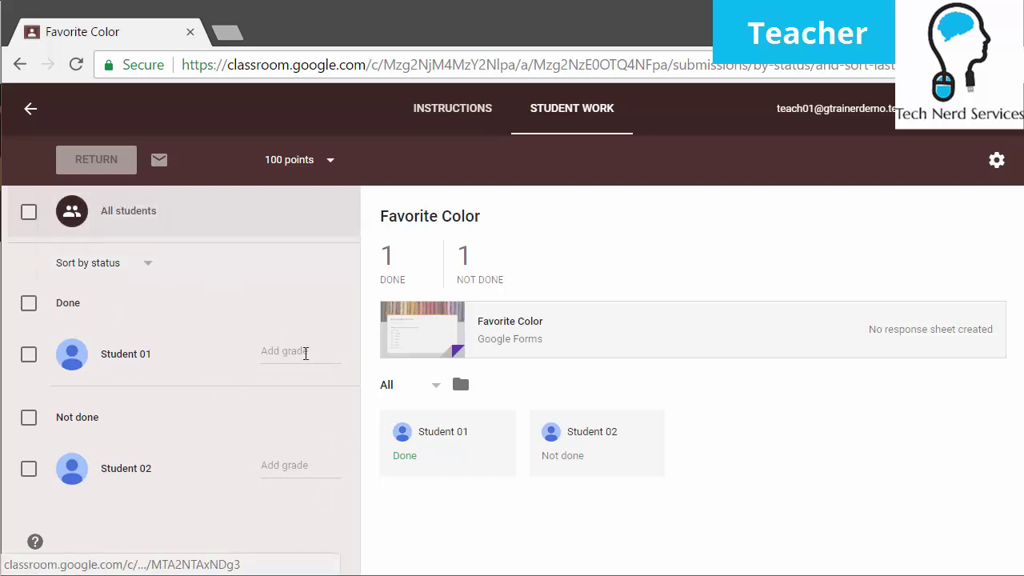
Change the Favorite Color assignment's point value from 100 to 5
click(299, 160)
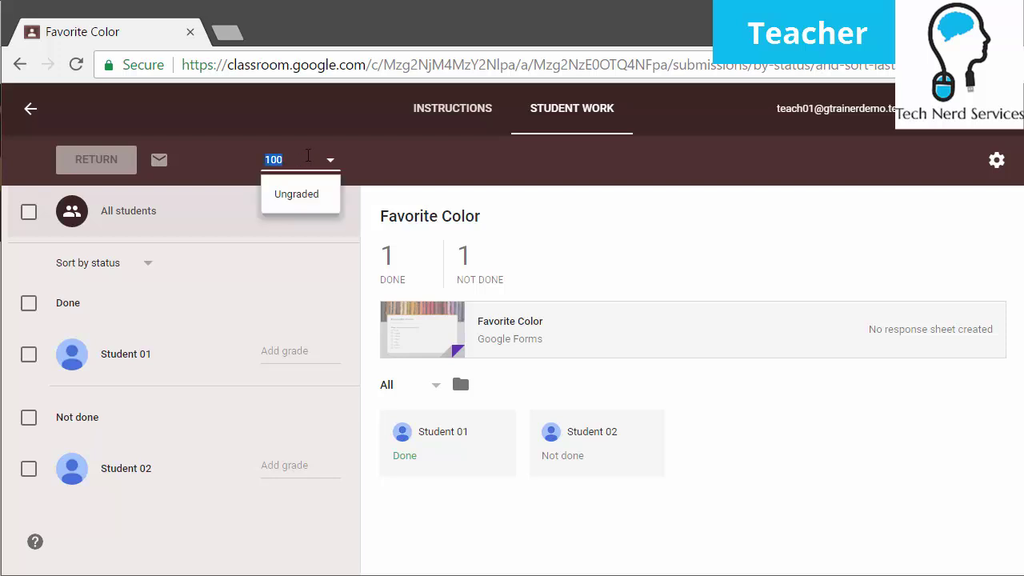
text(5)
key(Return)
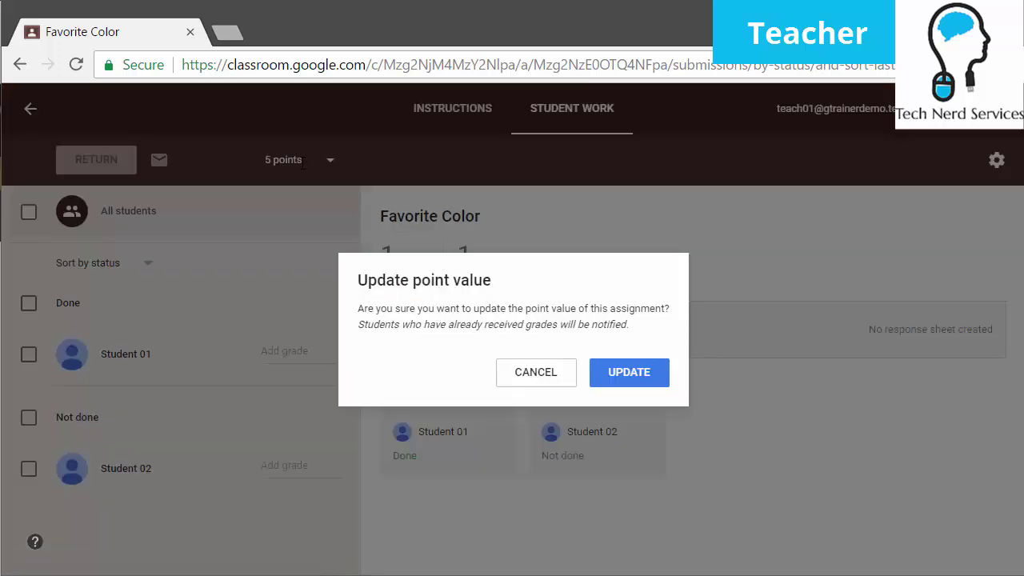
click(645, 379)
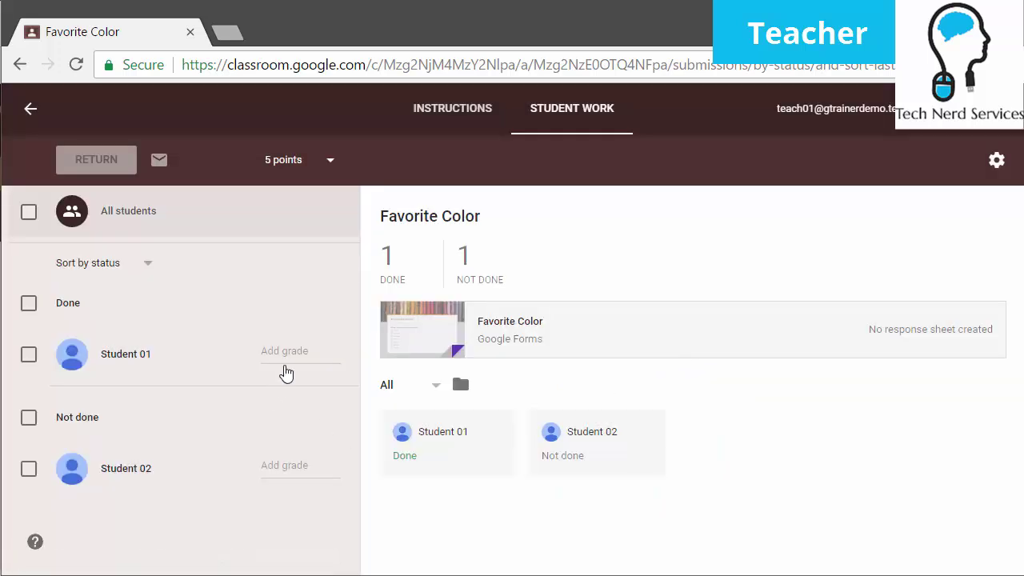
Grade the turned-in work 4/5 and the missing work 1/5
click(292, 350)
text(4)
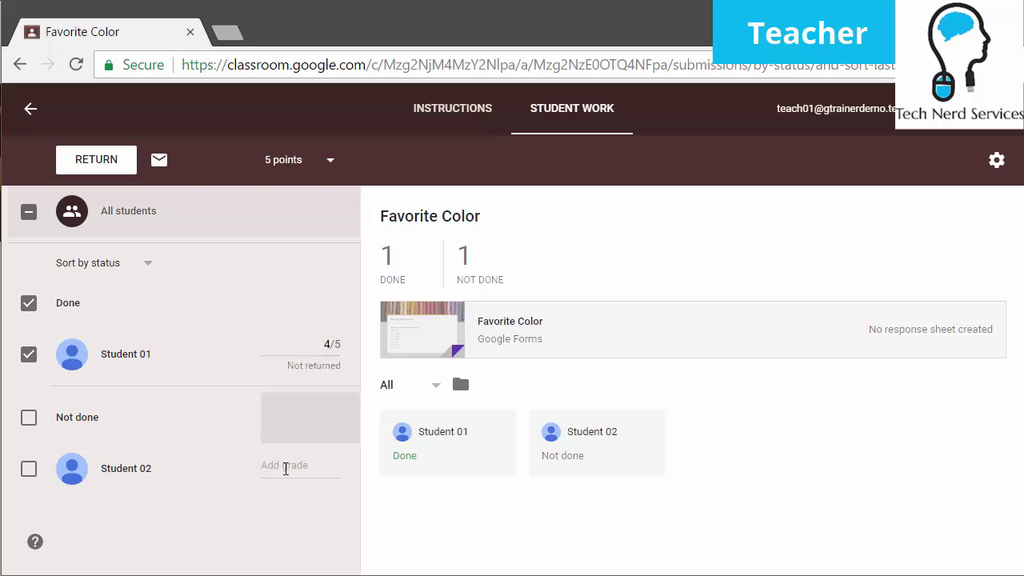
click(285, 473)
text(1)
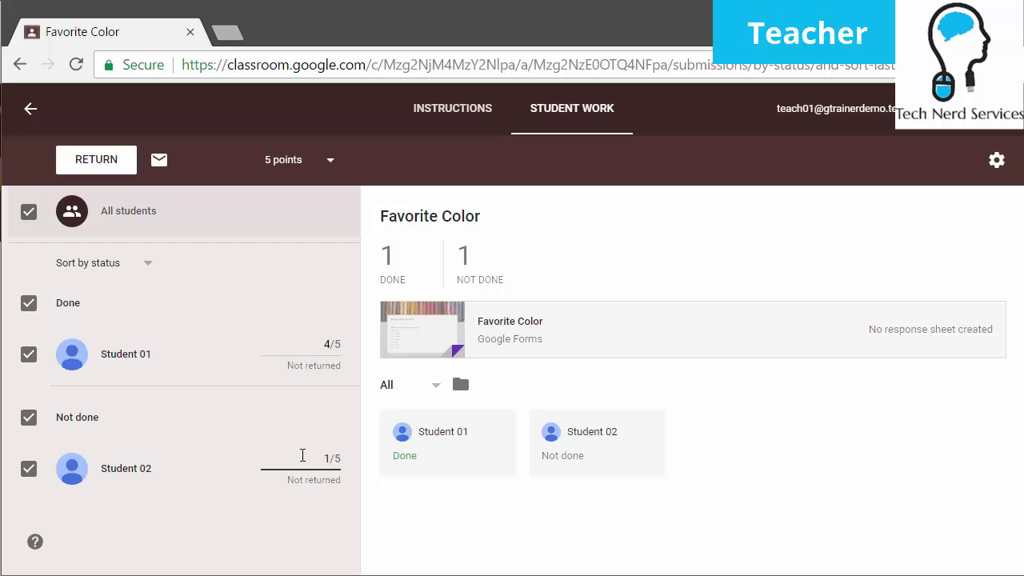
Return the graded work to both students, including the unfinished one, with a private comment
click(77, 163)
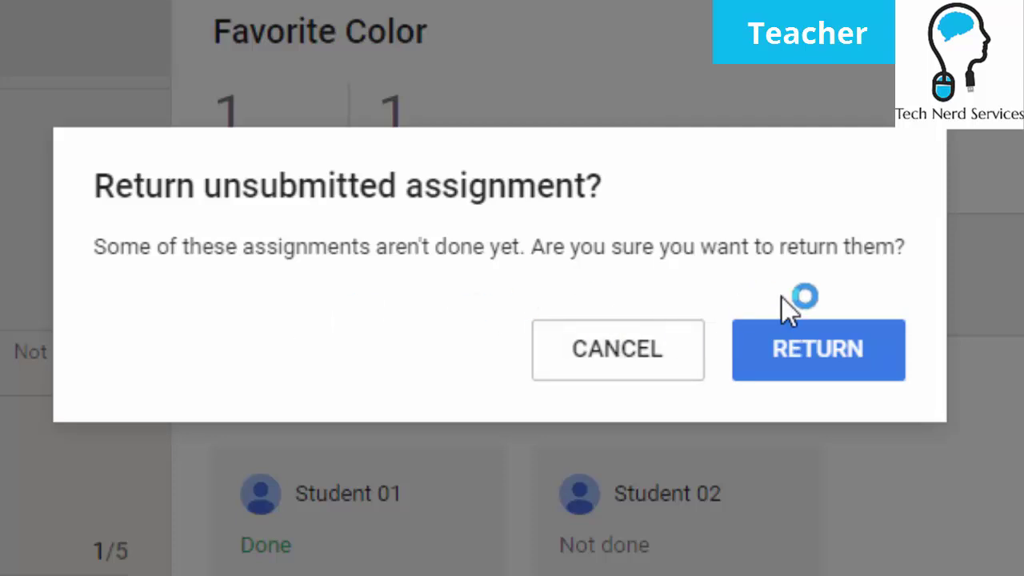
click(820, 374)
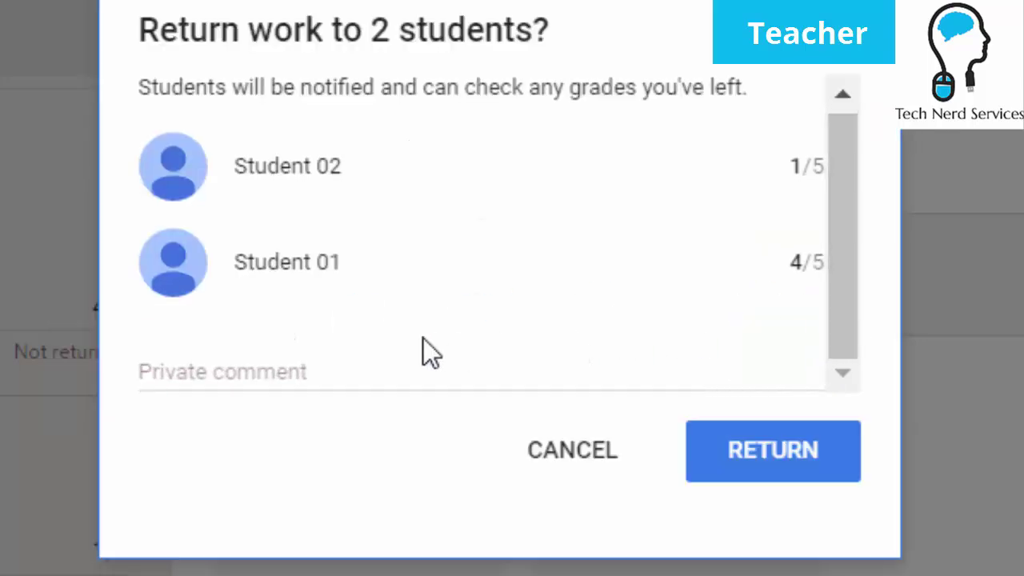
click(356, 356)
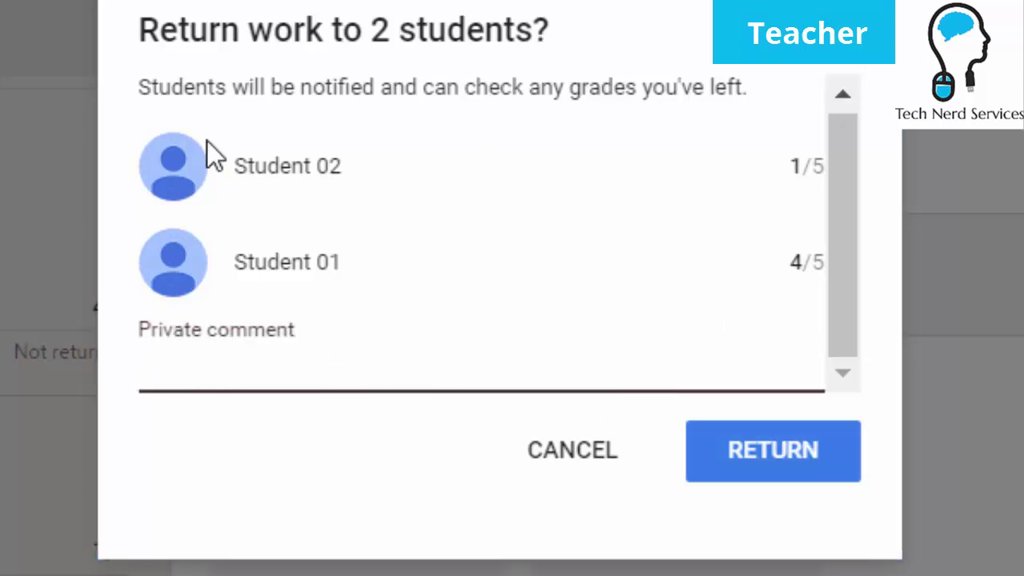
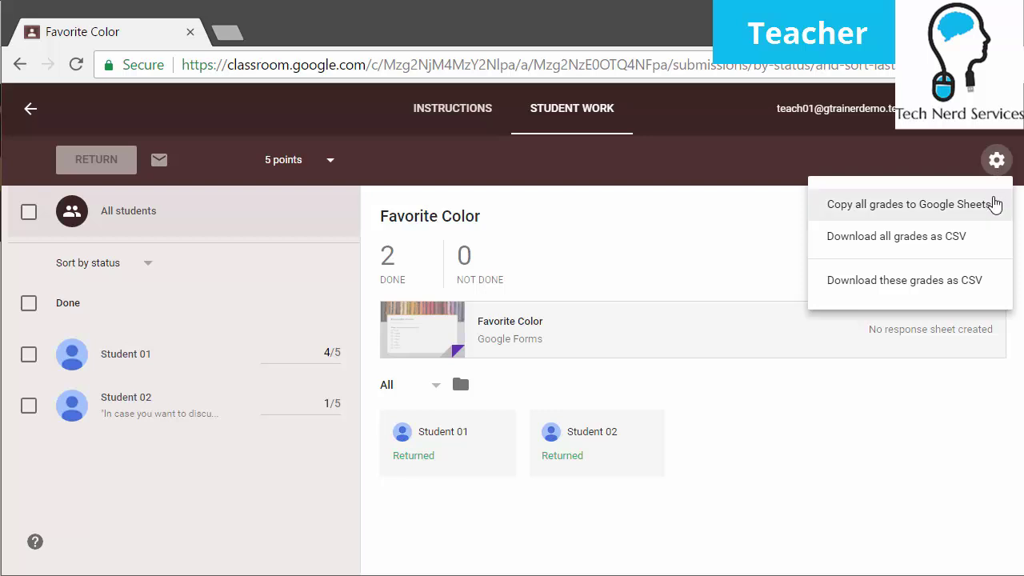
Download all grades as grades (4).csv and copy them into a new Google Sheets spreadsheet
click(978, 251)
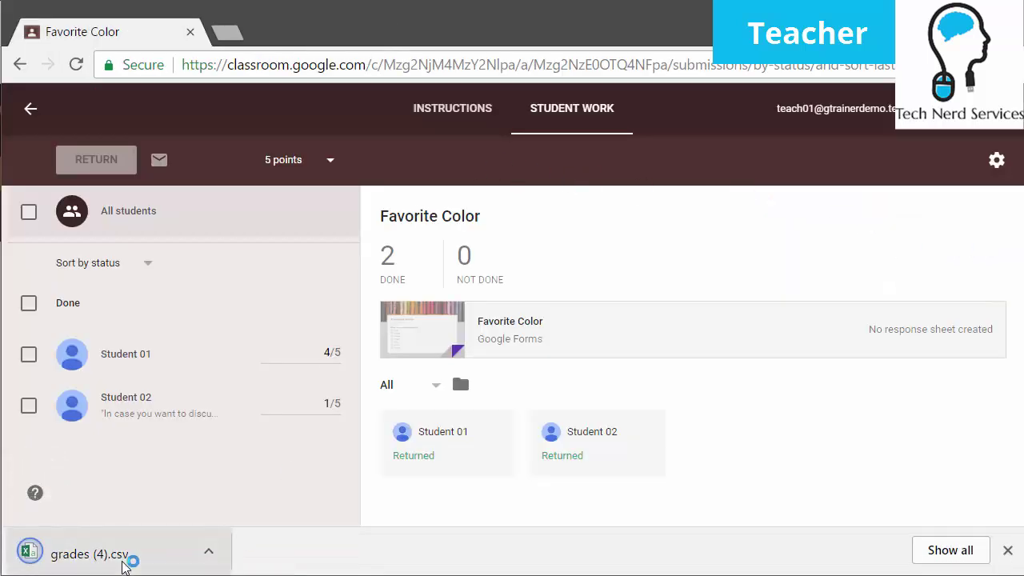
click(996, 159)
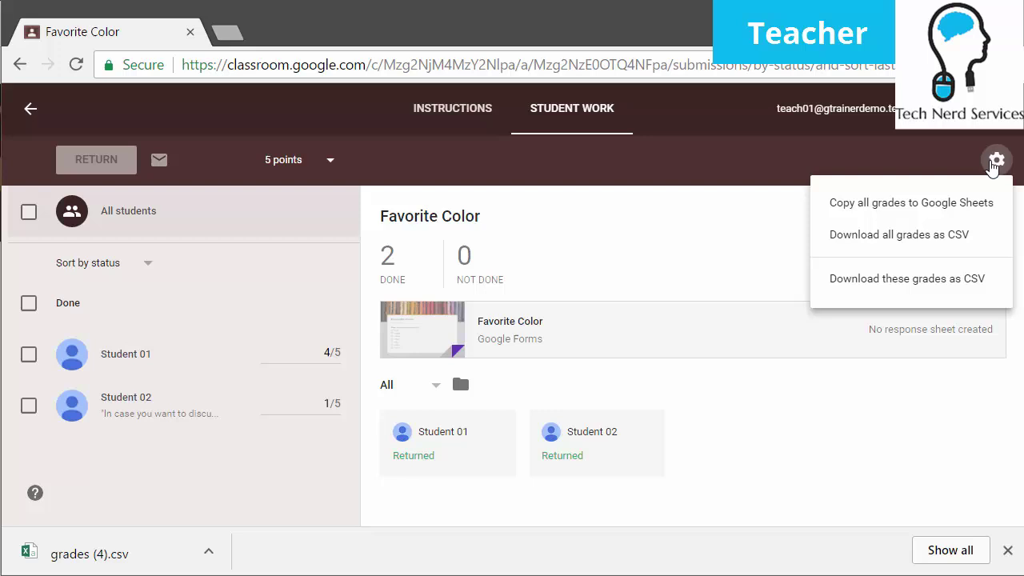
click(980, 210)
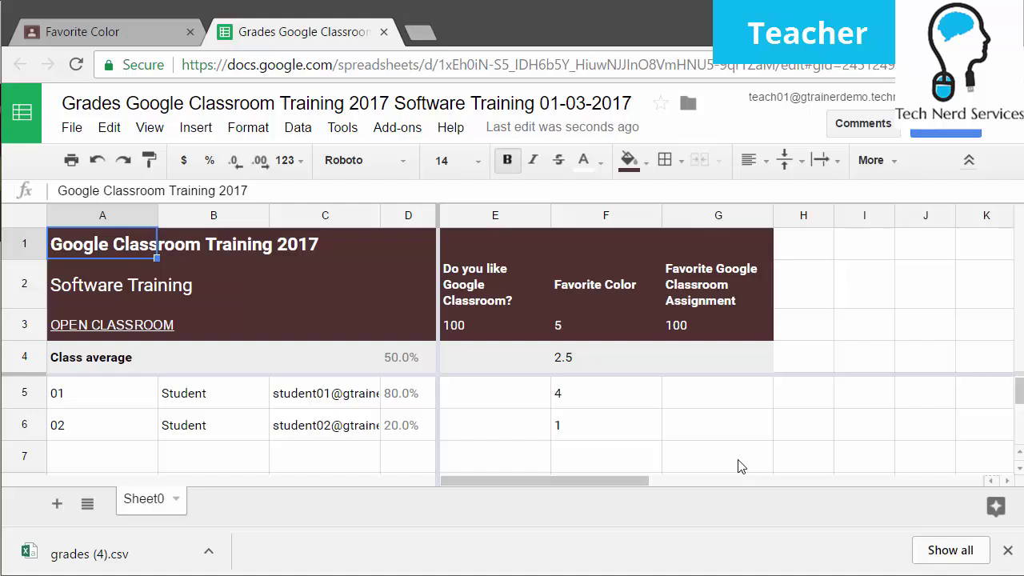
Return to the Favorite Color assignment in Classroom and reopen the grade export options
click(107, 31)
click(998, 160)
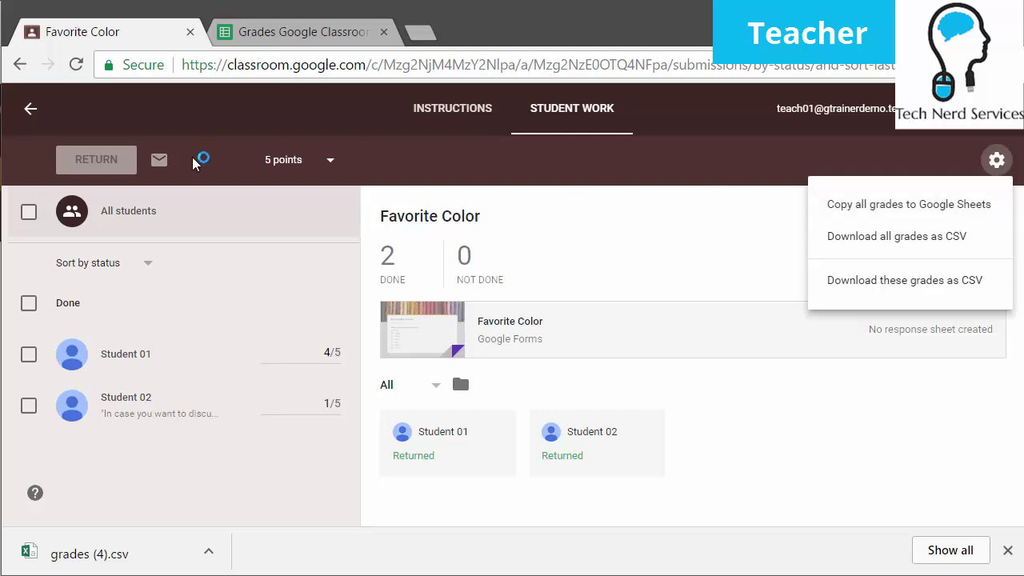
Go back to the class stream and open the Students list showing Student 01 and Student 02
click(30, 114)
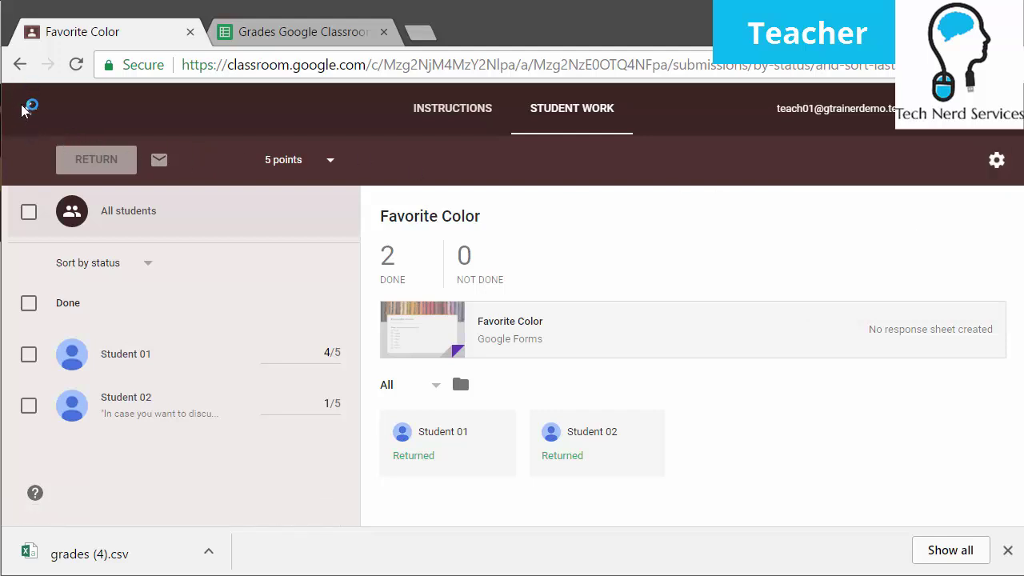
scroll(464, 300, up, 5)
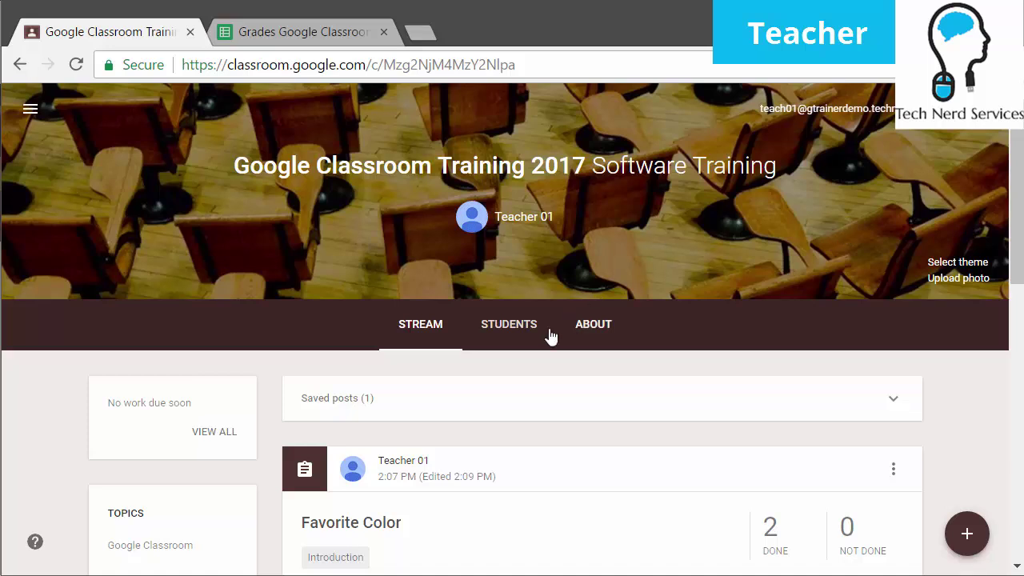
click(503, 333)
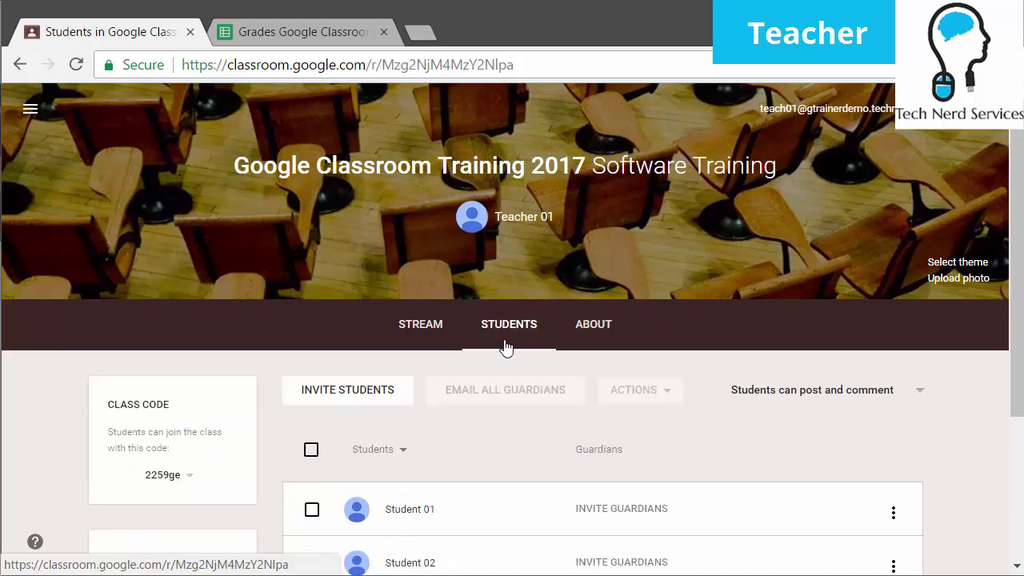
scroll(504, 342, down, 3)
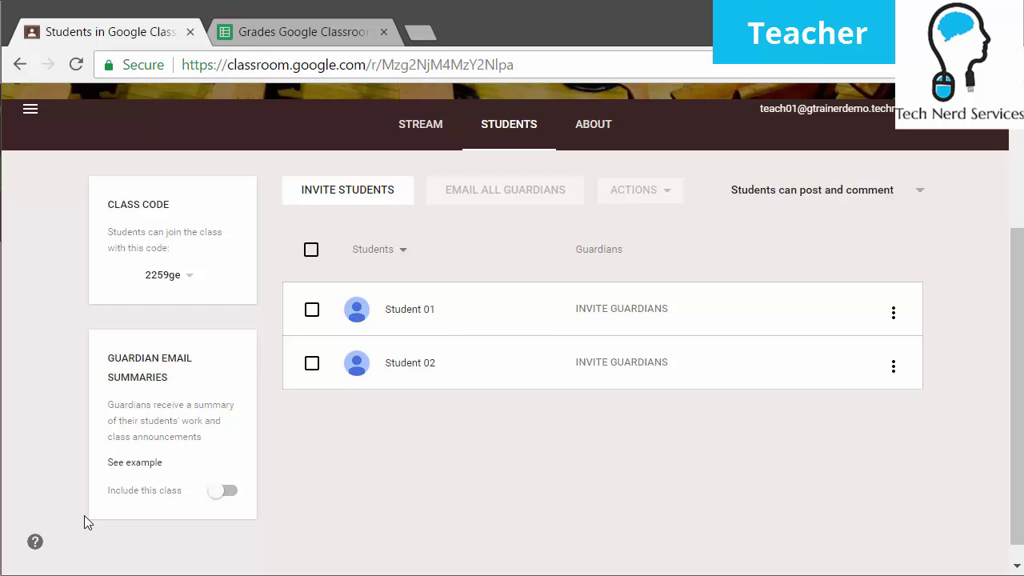
Include Google Classroom Training 2017 in guardian email summaries and confirm adding the class
click(227, 491)
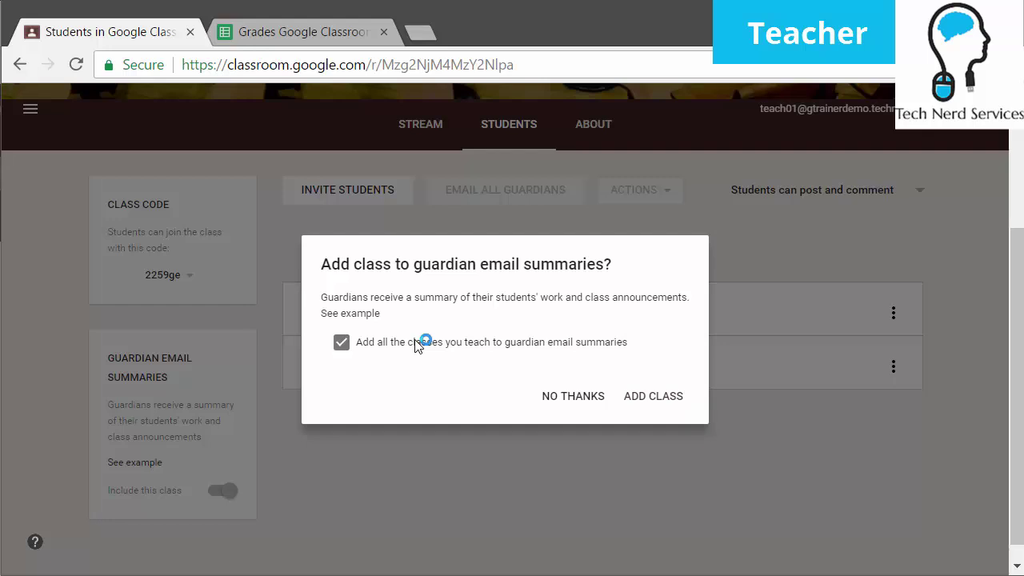
click(673, 402)
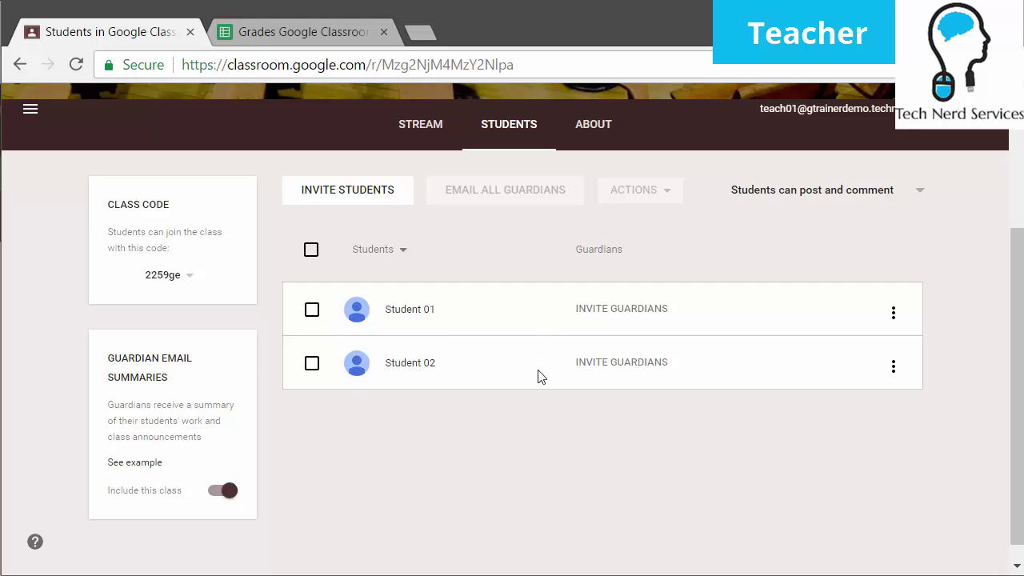
Invite a guardian for Student 01 by entering the guardian's email address
click(662, 312)
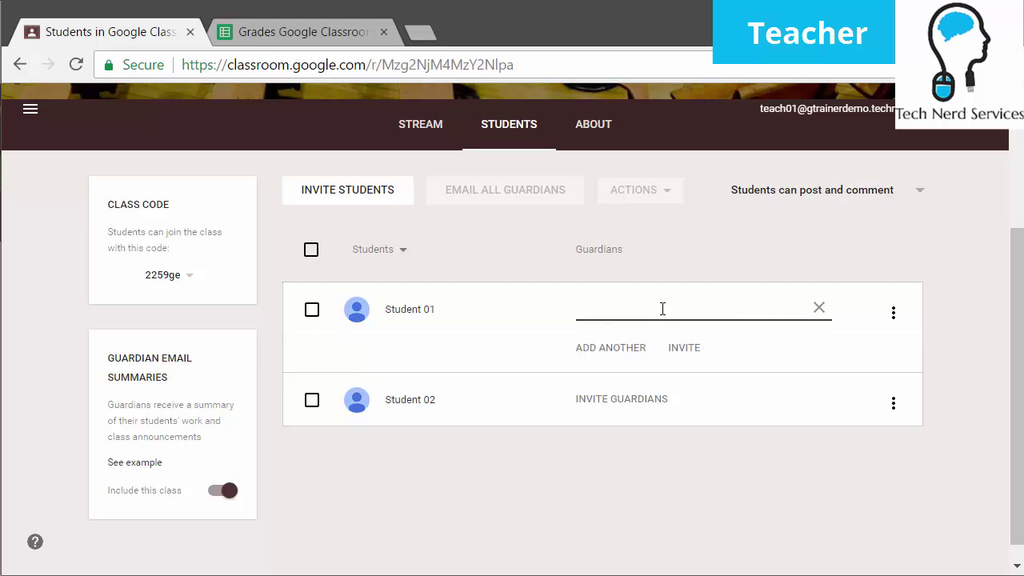
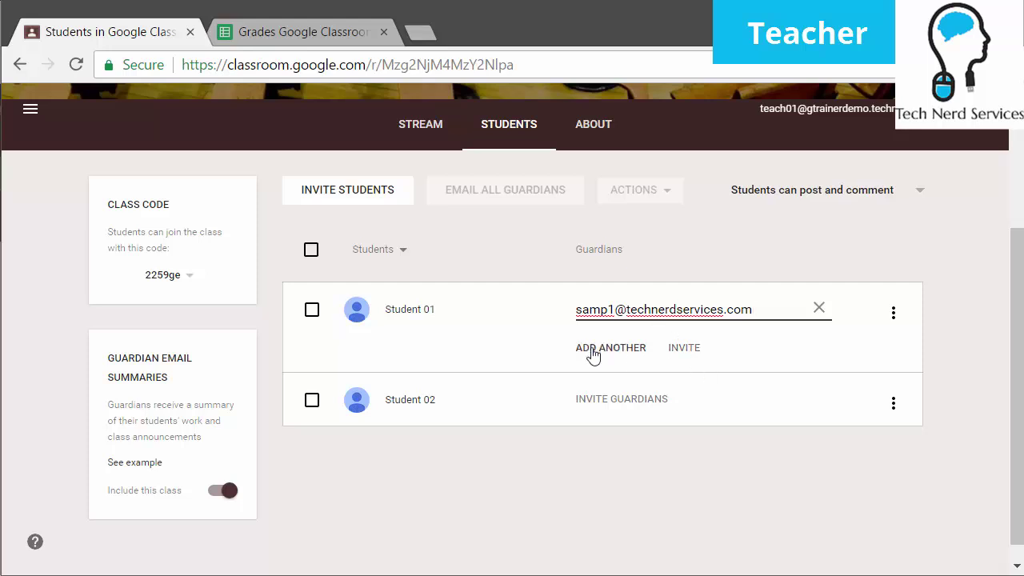
click(699, 361)
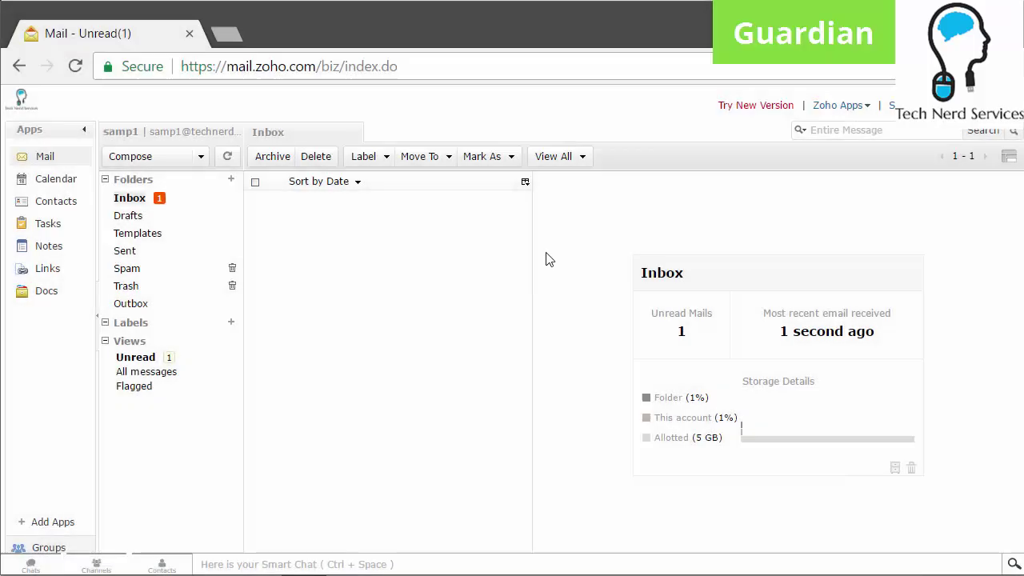
Refresh the guardian's inbox, open the Teacher 01 Classroom invitation, and accept it
click(75, 66)
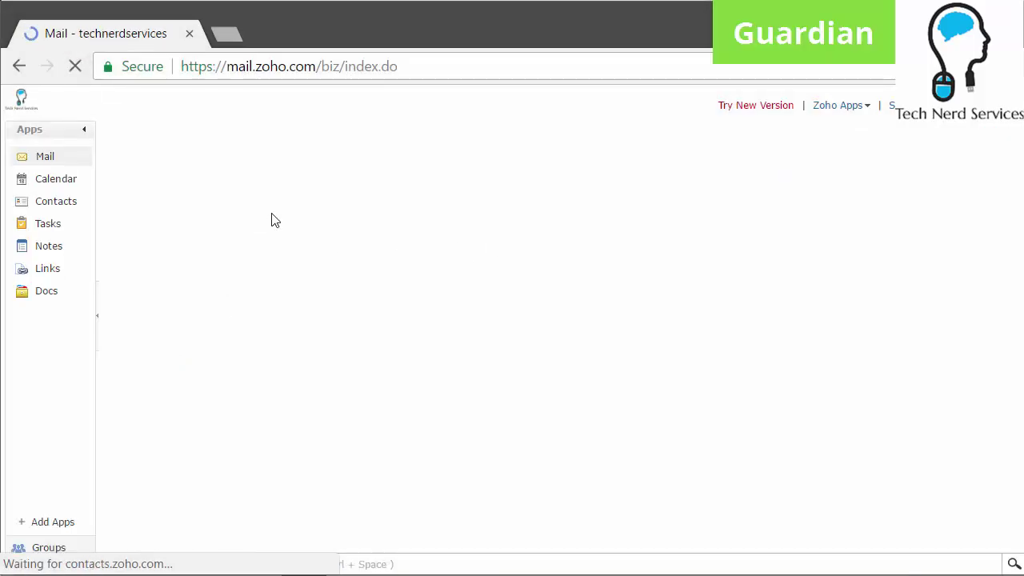
click(293, 220)
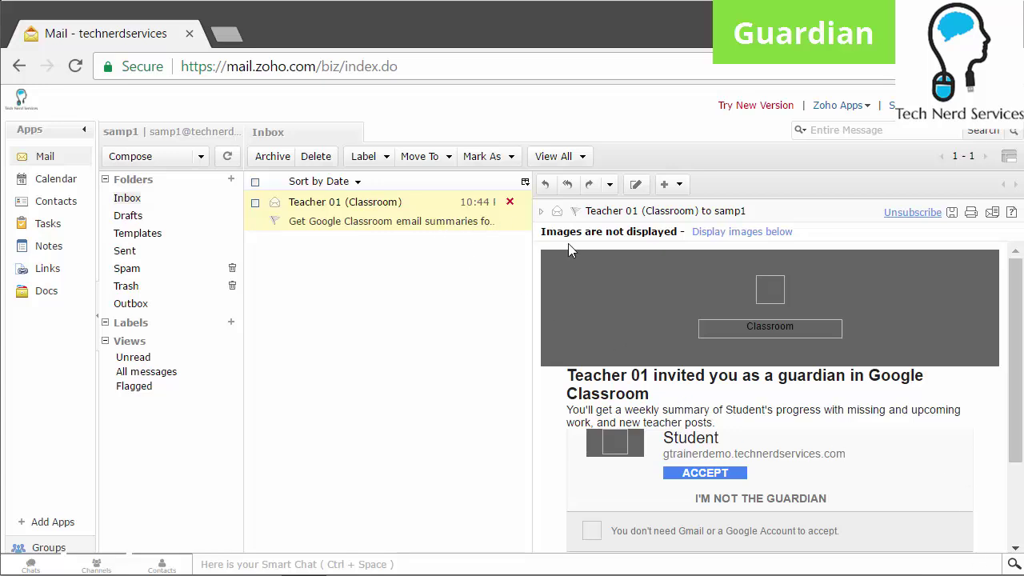
click(715, 474)
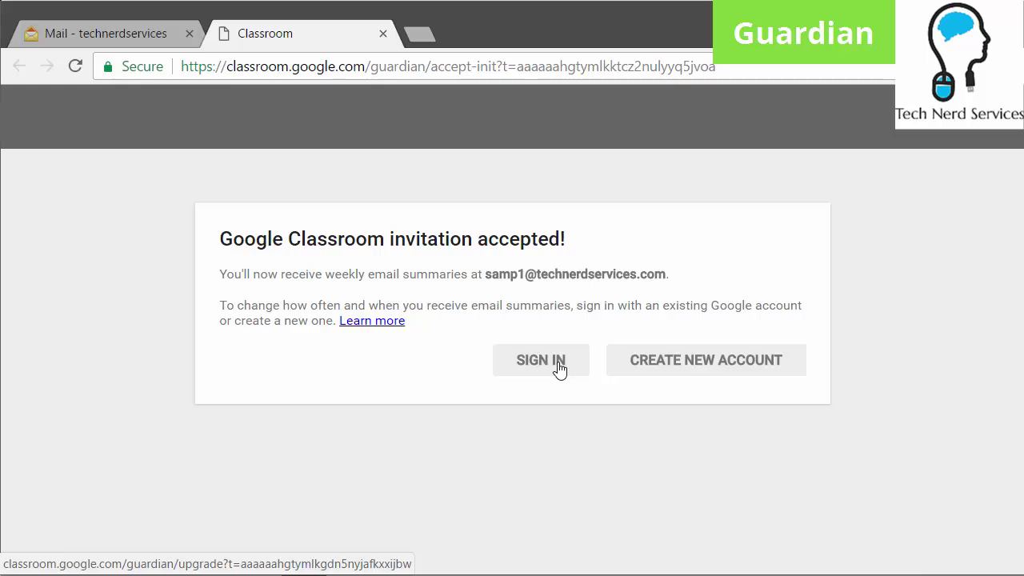
Start a new Google account for the guardian with first name, last name and password
click(665, 368)
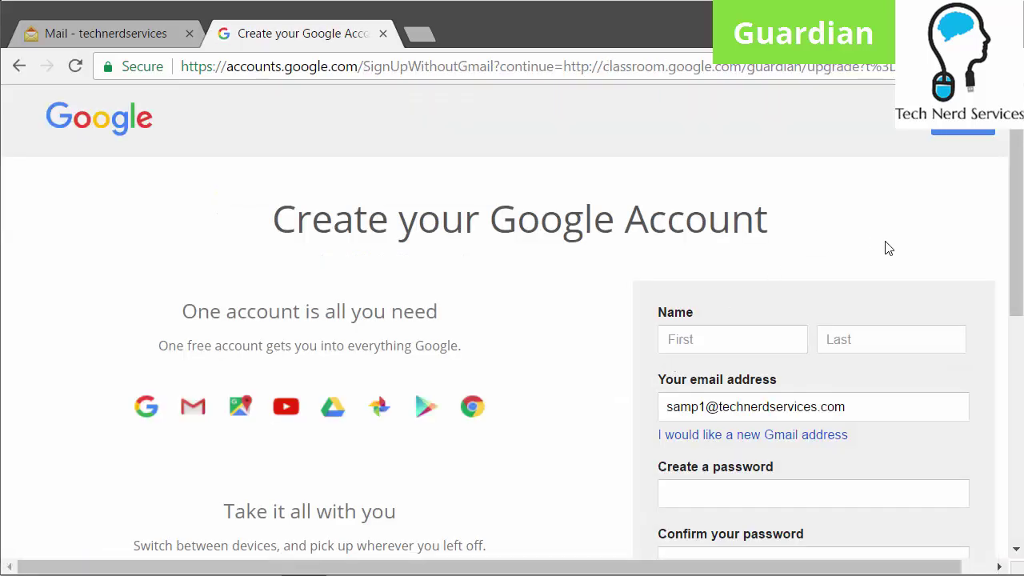
scroll(875, 313, down, 1)
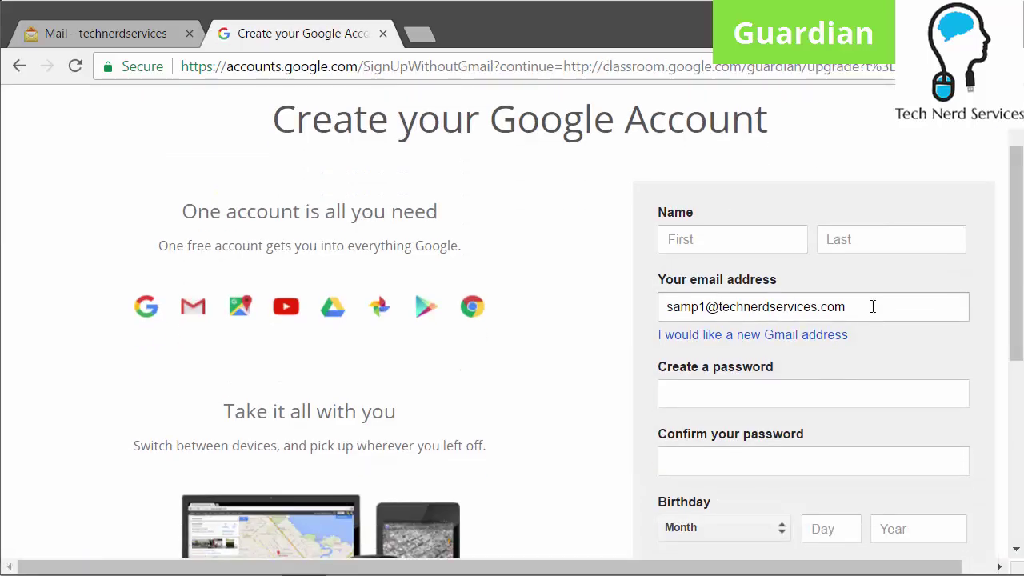
click(685, 250)
text(Sample)
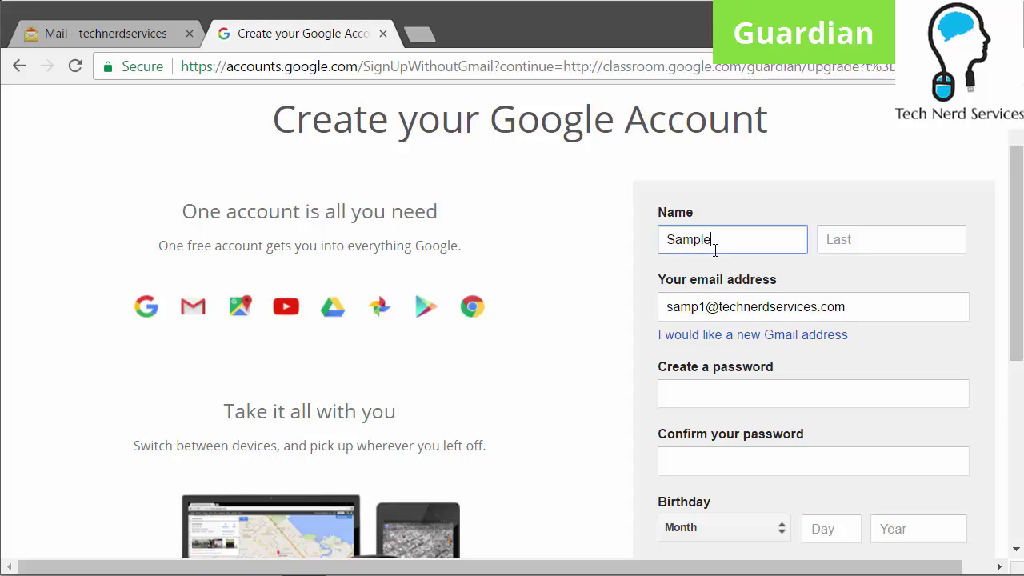
click(889, 251)
text(Guardian)
click(827, 402)
text(*********)
key(Tab)
text(*****)
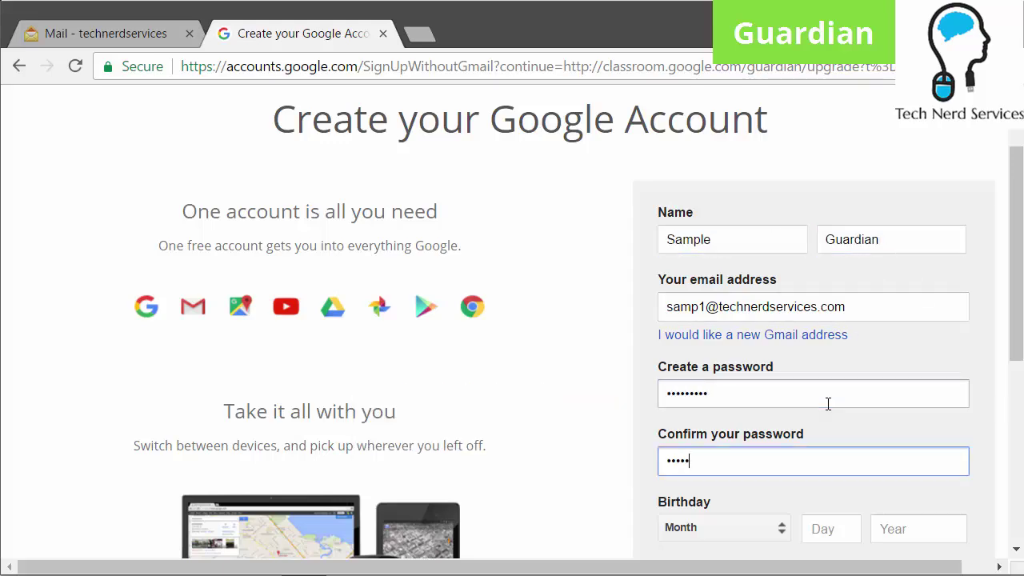
text(****)
scroll(828, 404, down, 3)
Set the birthday to July 1, 1980, choose a gender, and agree to Privacy and Terms
click(734, 333)
click(766, 416)
click(831, 328)
text(1)
click(914, 328)
text(1980)
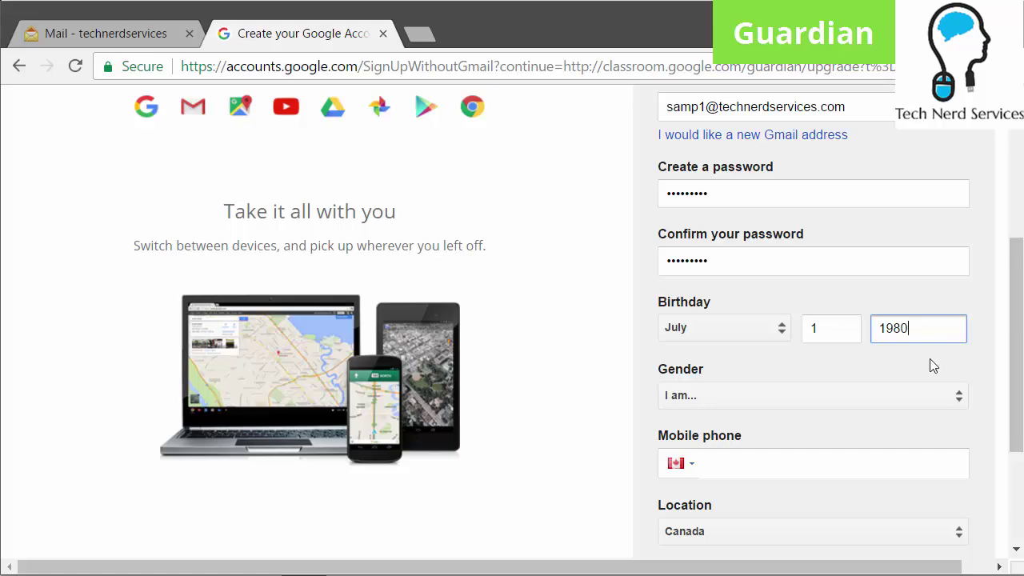
scroll(933, 366, down, 3)
click(865, 197)
click(931, 383)
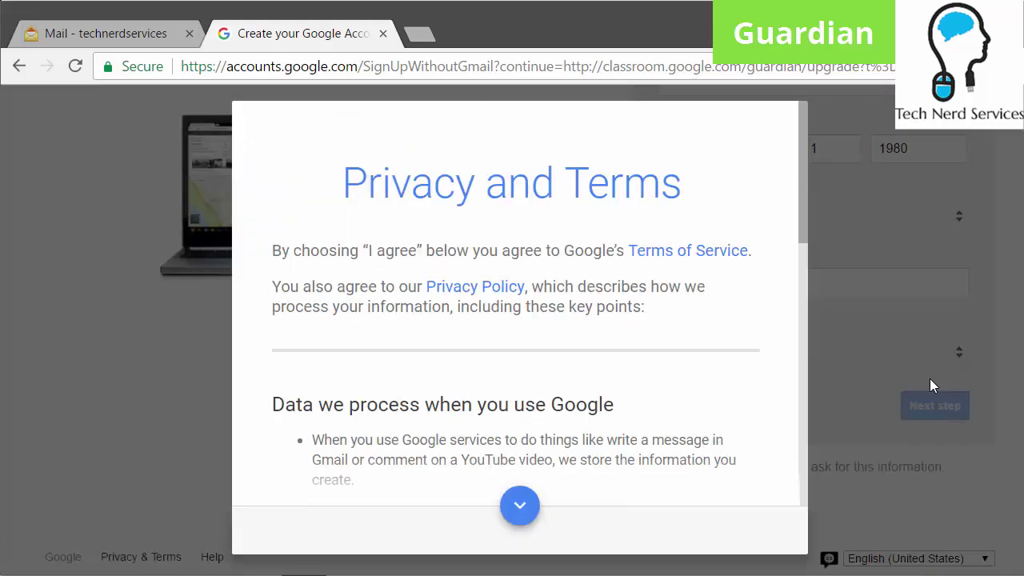
scroll(676, 368, down, 10)
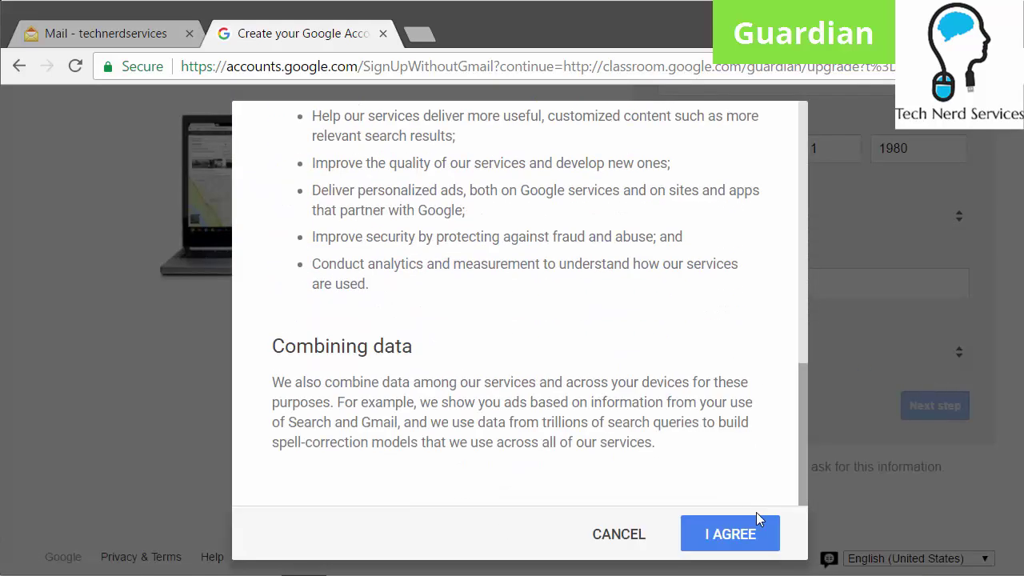
click(752, 538)
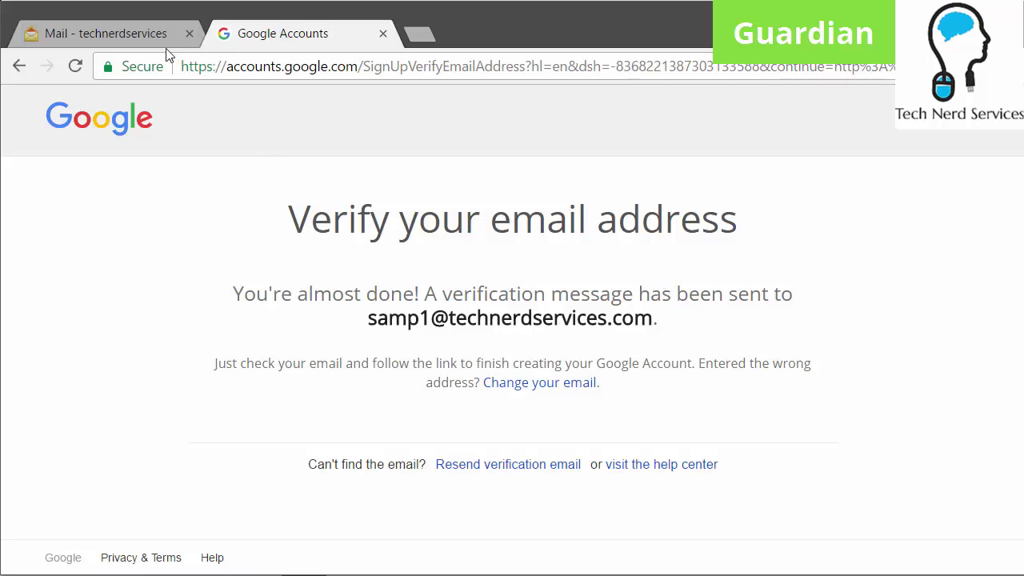
Open the Google Email Verification message in the Mail tab and follow its verification link
click(120, 33)
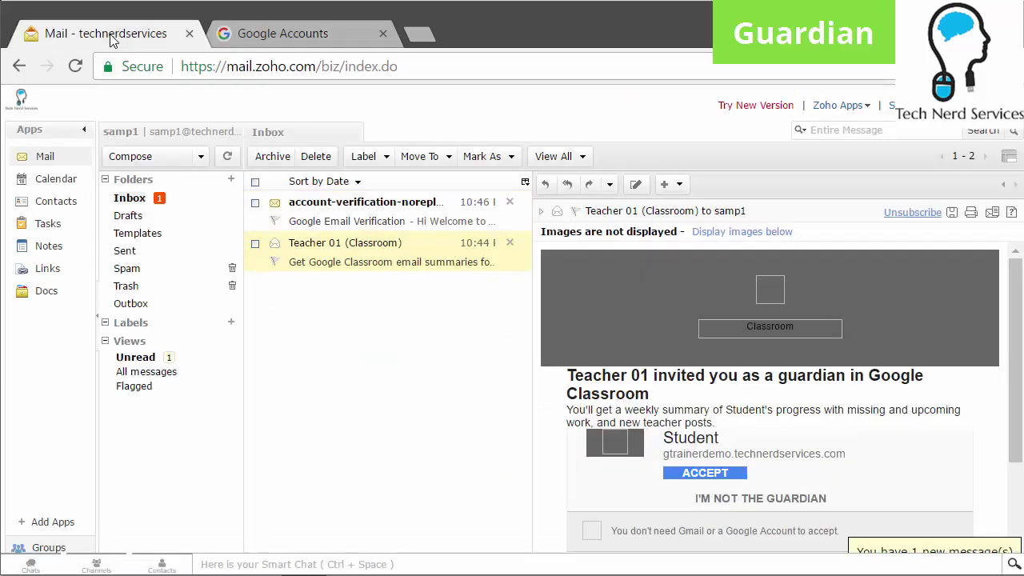
click(384, 224)
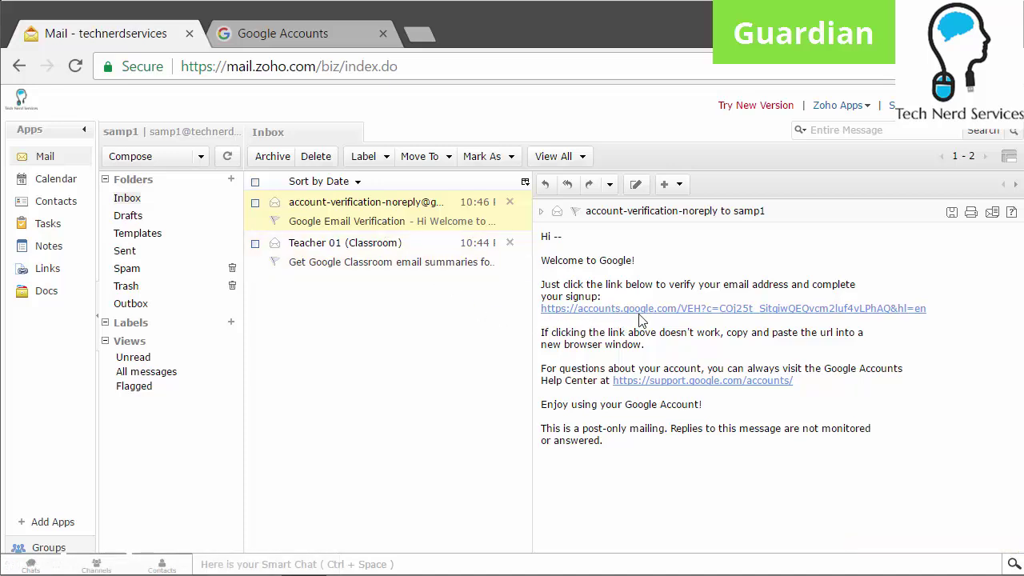
click(666, 310)
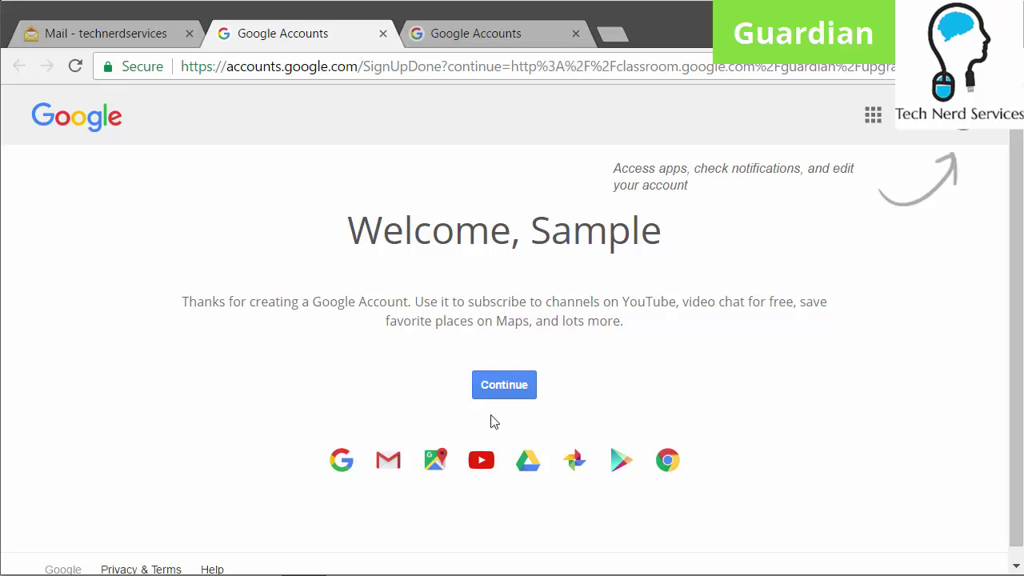
Continue from the welcome page and review the email settings, leaving Student 01's frequency on Weekly
click(503, 394)
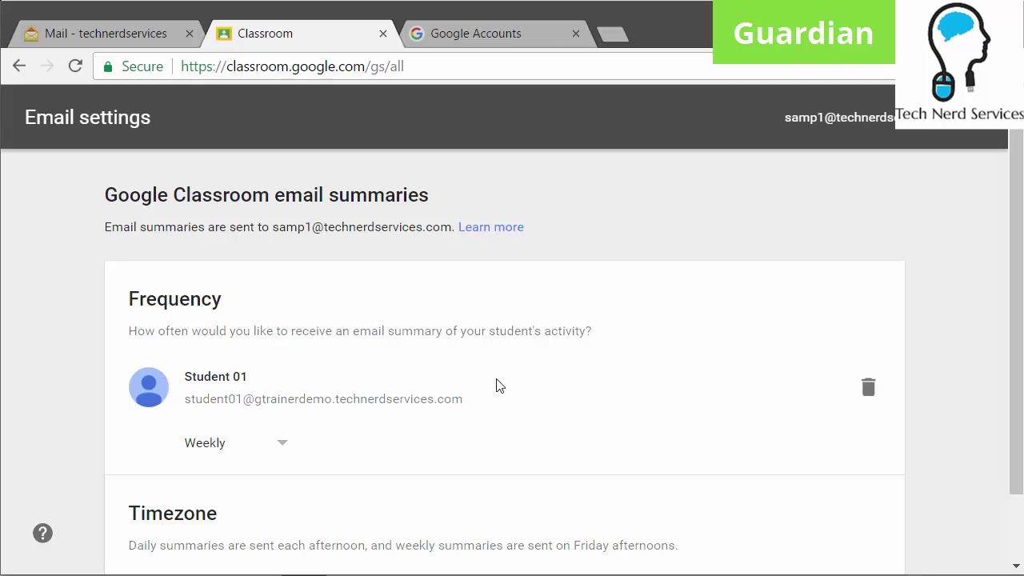
scroll(495, 385, down, 1)
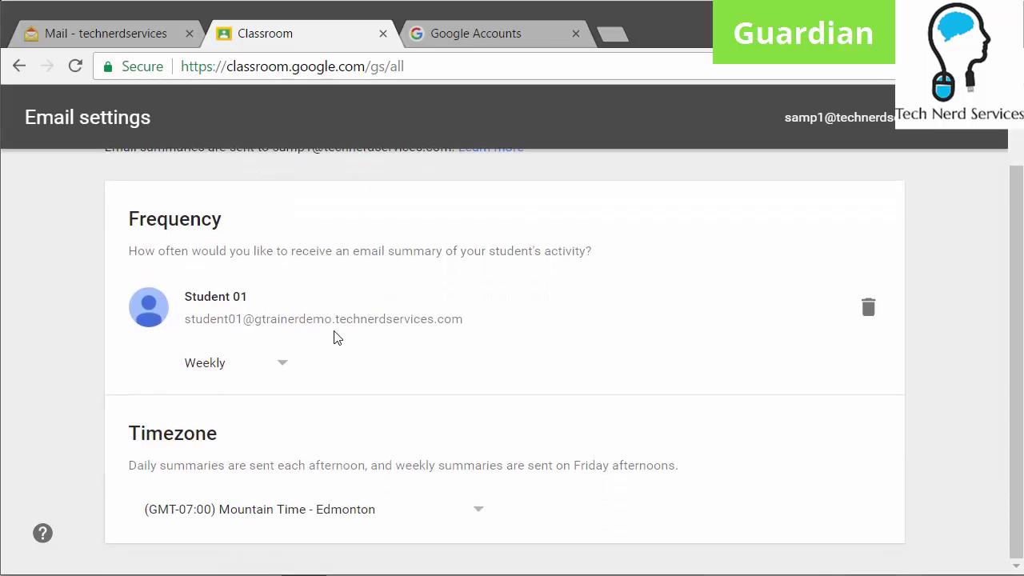
click(263, 376)
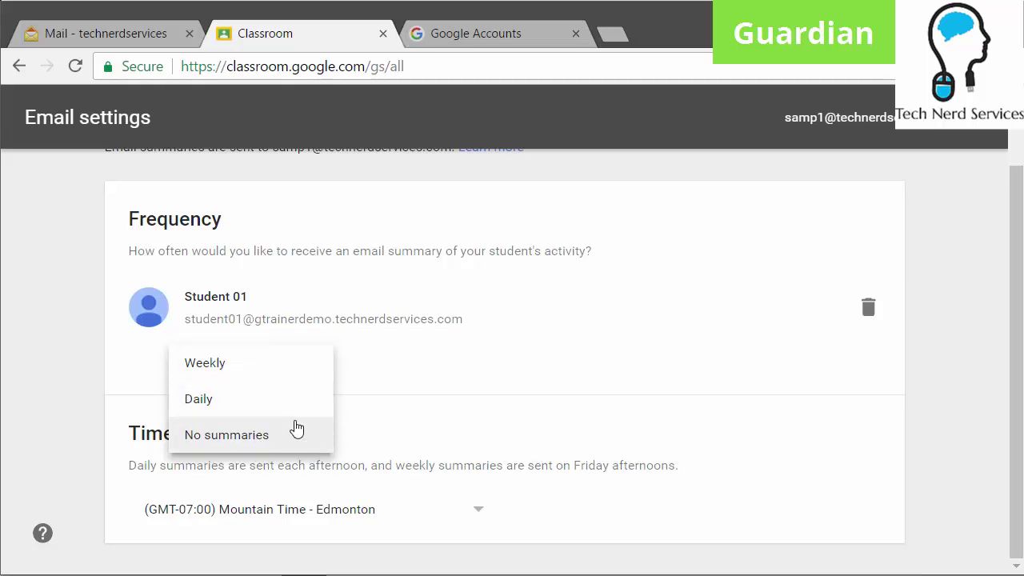
click(434, 424)
scroll(478, 461, up, 1)
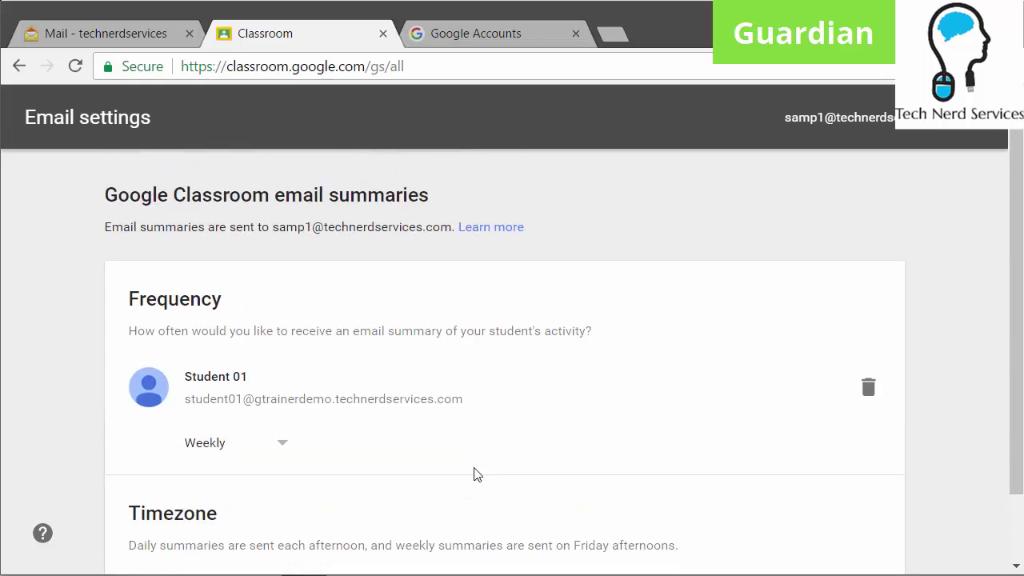
scroll(475, 475, down, 1)
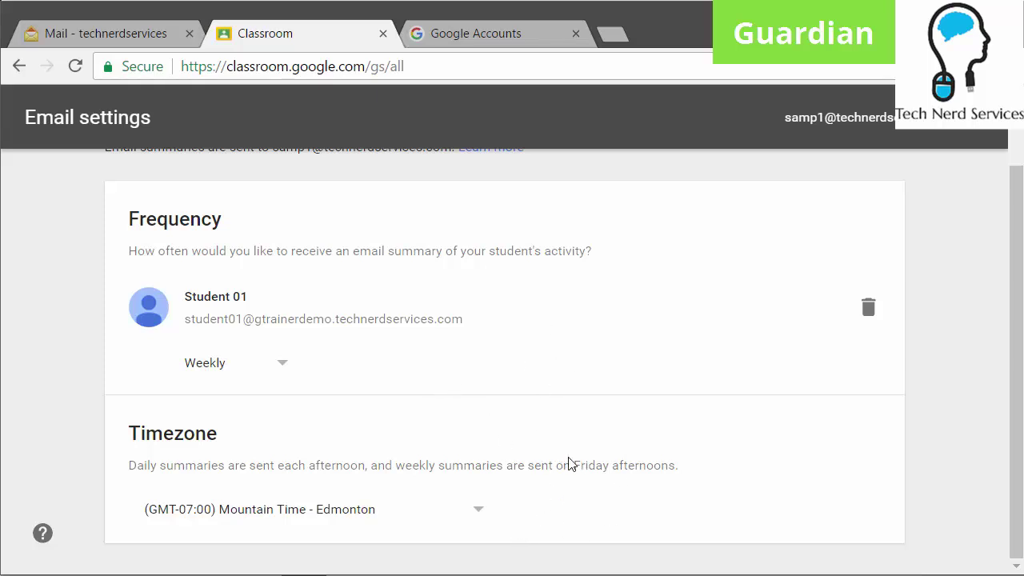
scroll(567, 462, up, 1)
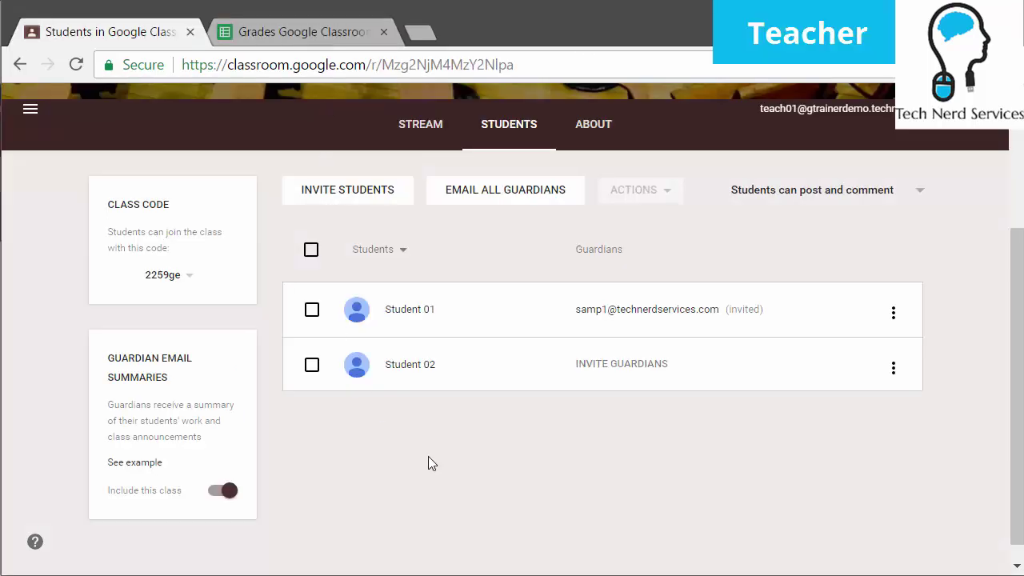
Reload the teacher's Students page to refresh Student 01's guardian status
click(78, 65)
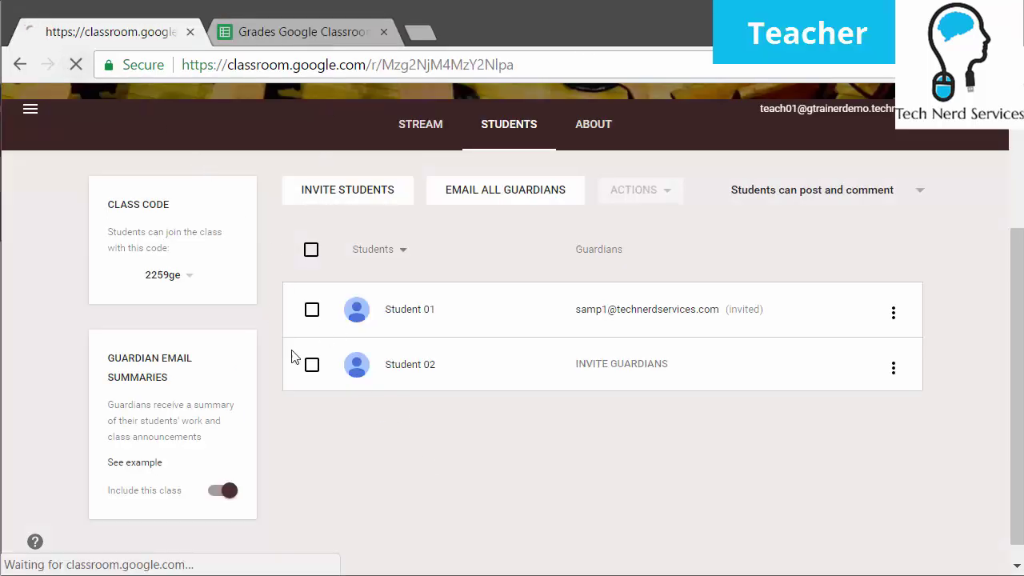